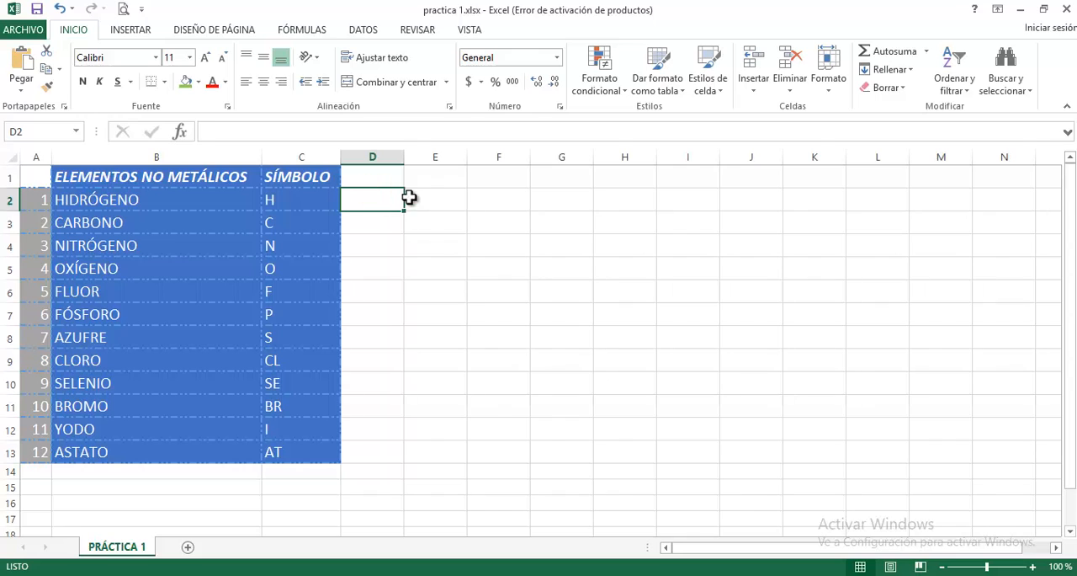
# - Enter the formula =SI(C2="H","CORRECTO","INCORRECTO") in cell D2 to check hydrogen's symbol
pyautogui.write('=SI')
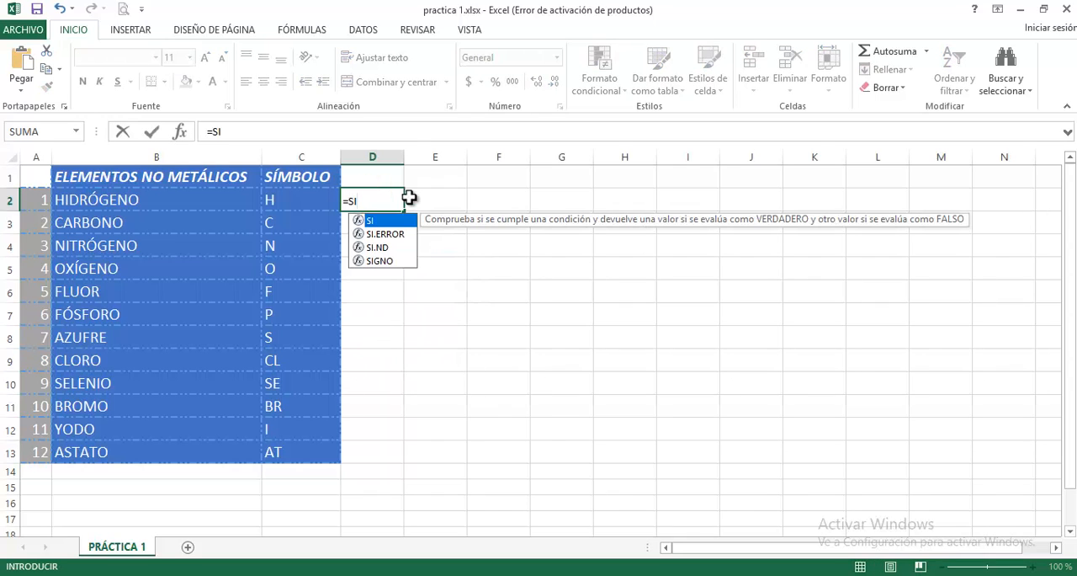
pyautogui.doubleClick(375, 220)
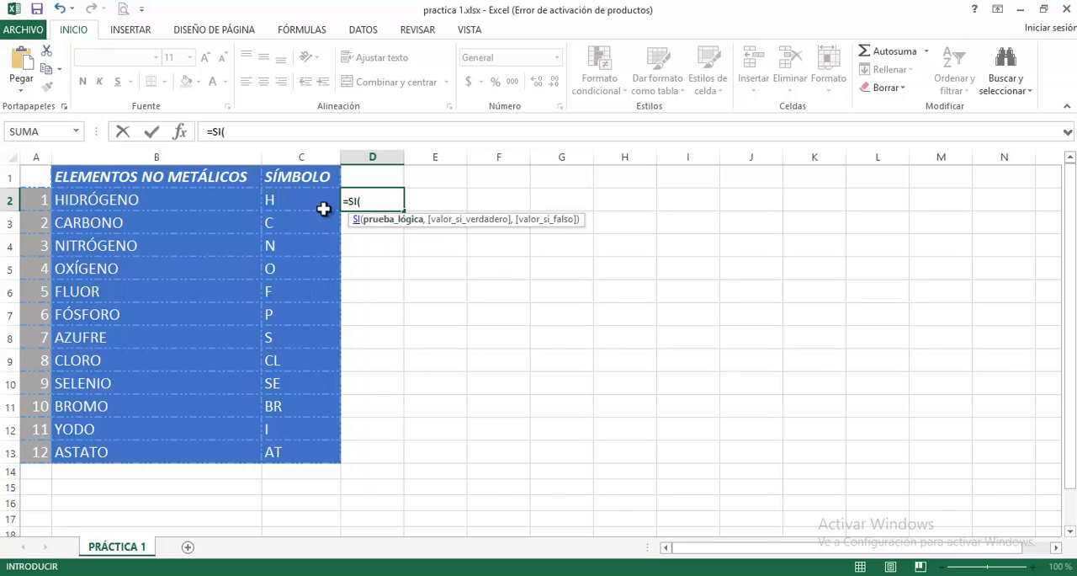
pyautogui.click(289, 199)
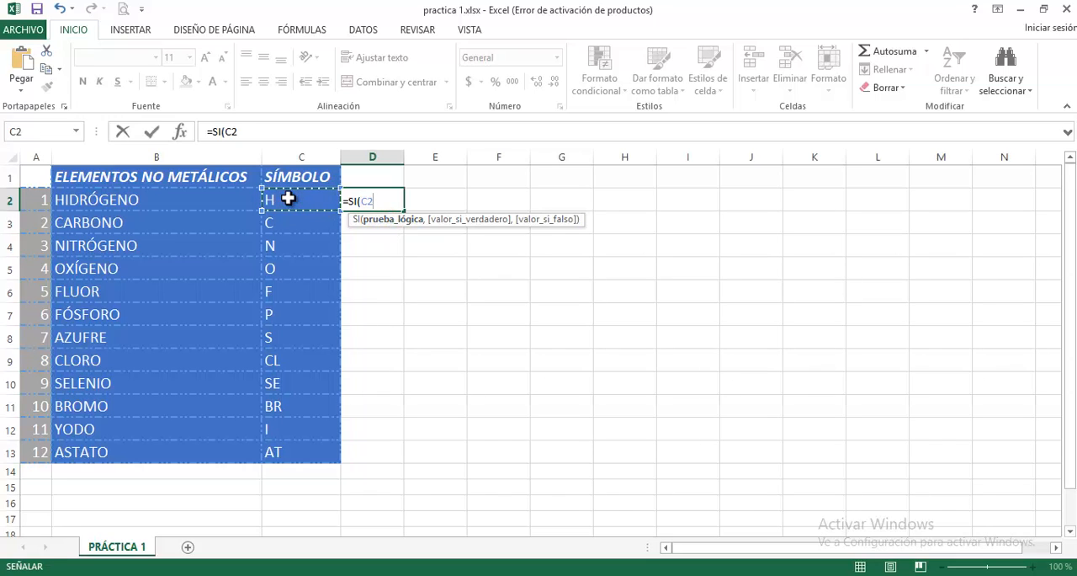
pyautogui.write('="')
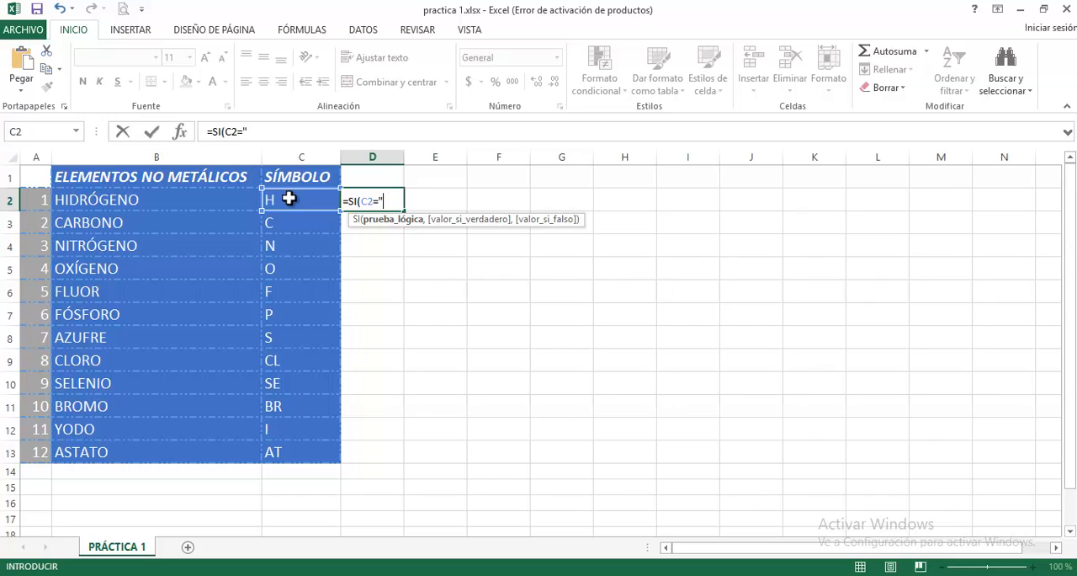
pyautogui.click(378, 199)
pyautogui.write('"')
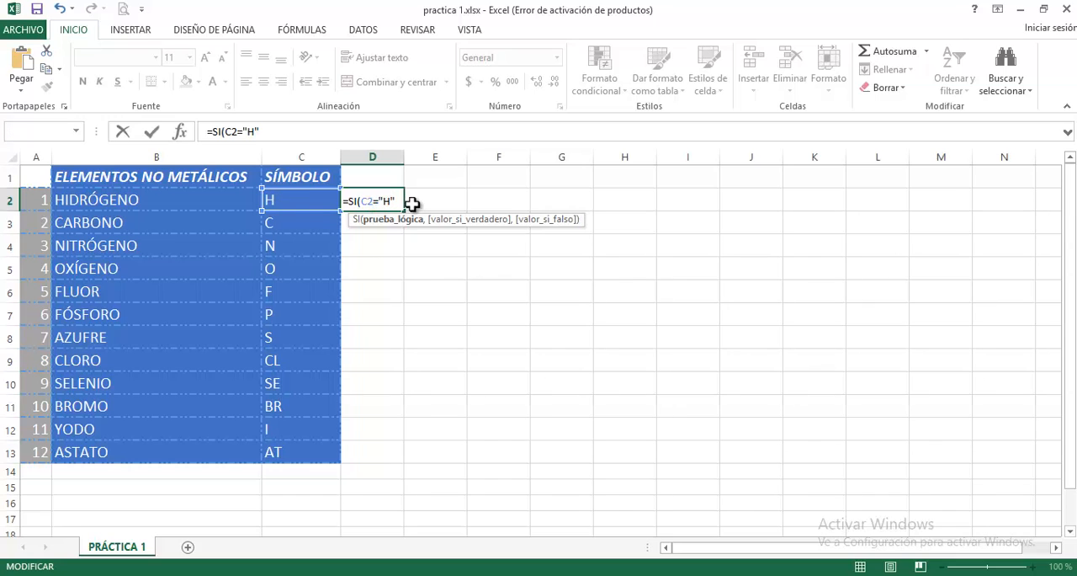
pyautogui.write(',"CORRECTO')
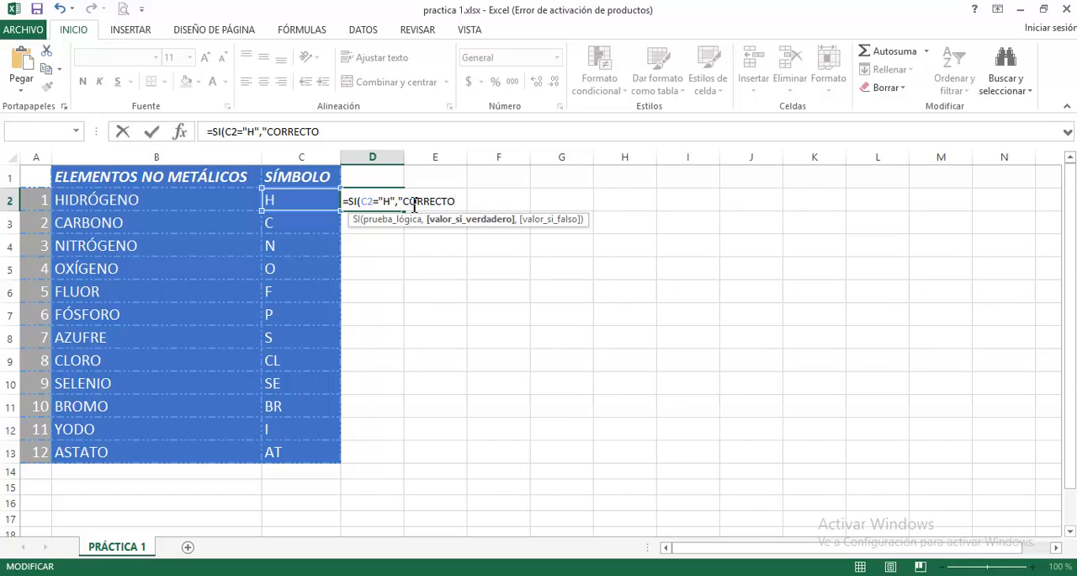
pyautogui.write('","INCORRECTO')
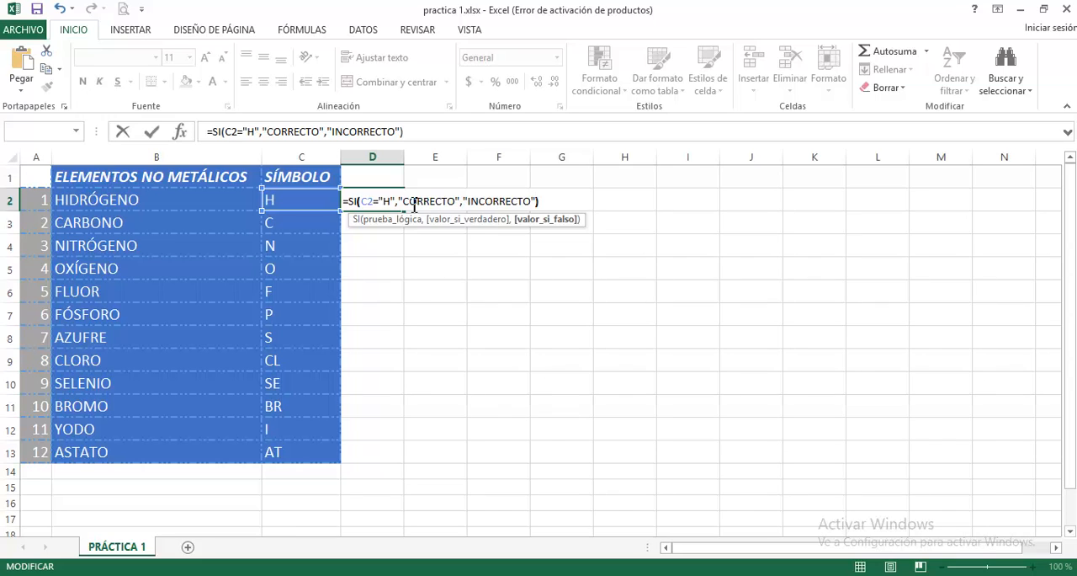
pyautogui.click(153, 132)
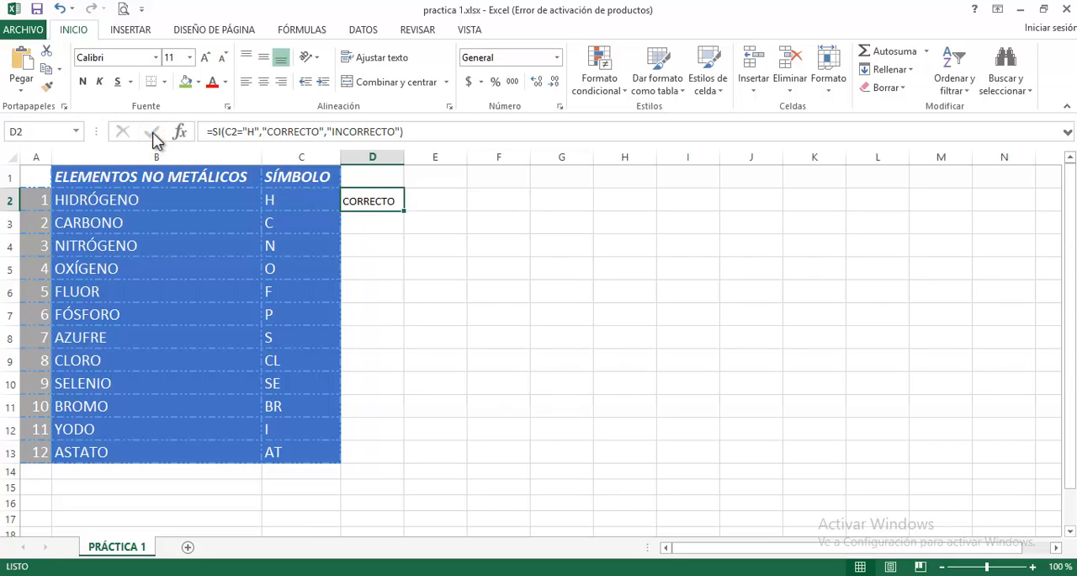
# - Copy the formula from D2 into D3:D13 and autofit the width of column D
pyautogui.hotkey('ctrl', 'c')
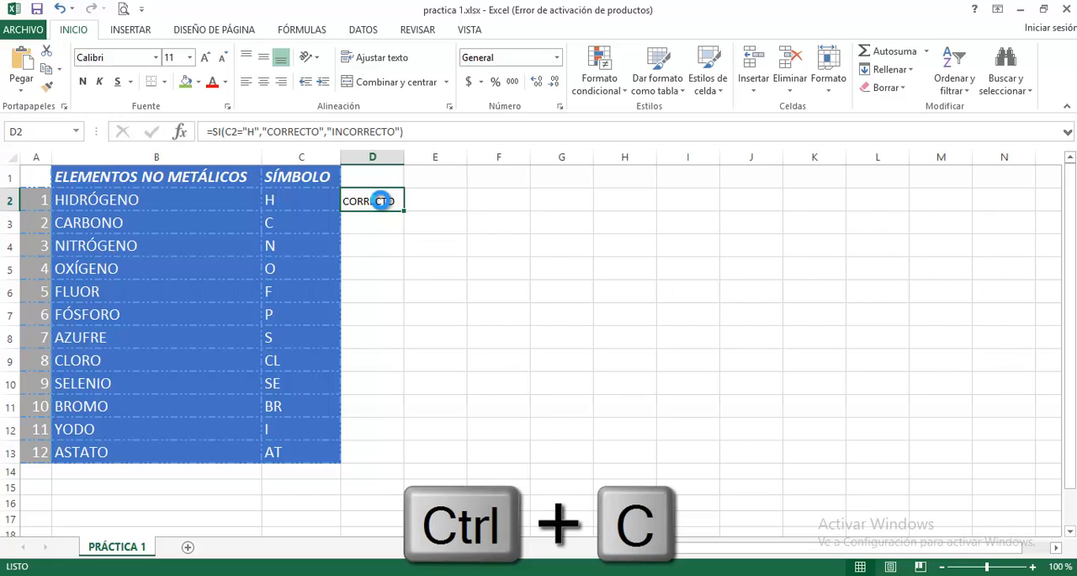
pyautogui.moveTo(379, 224); pyautogui.dragTo(375, 449)
pyautogui.hotkey('ctrl', 'v')
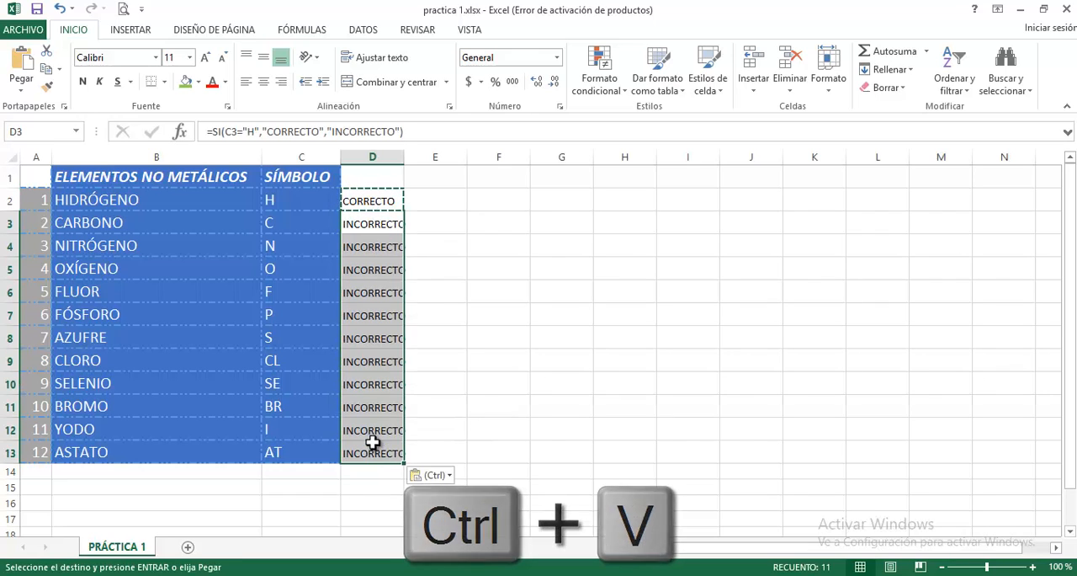
pyautogui.doubleClick(404, 156)
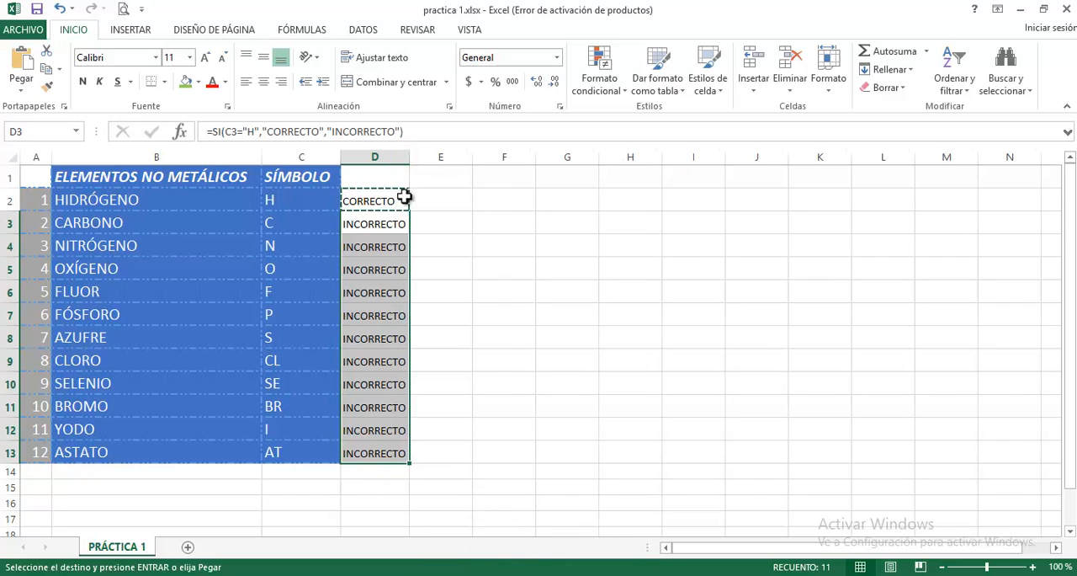
# - Change the logical test in the D3 formula so that C3 is compared with "C"
pyautogui.click(380, 224)
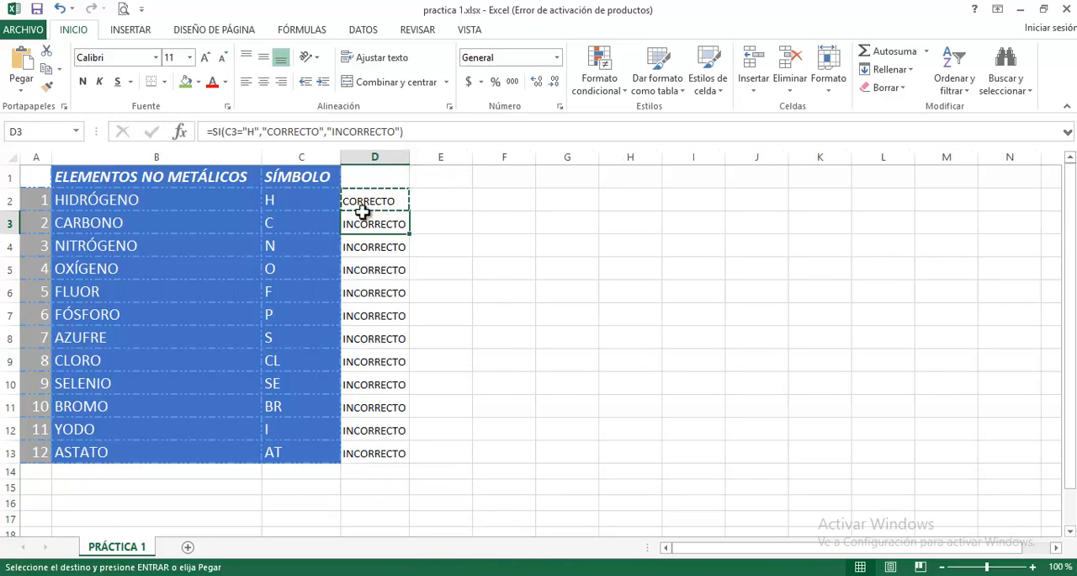
pyautogui.click(254, 131)
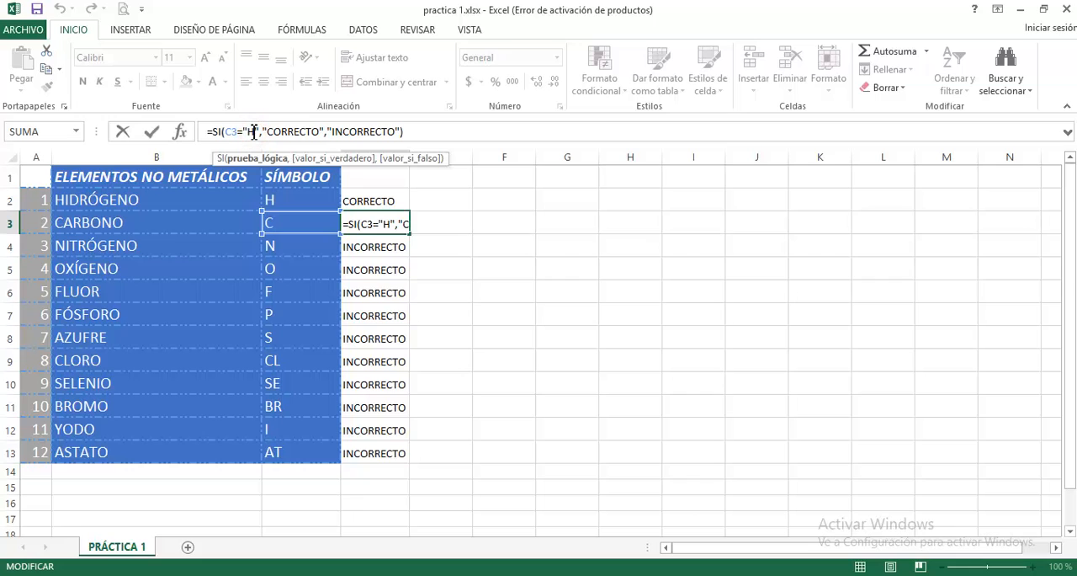
pyautogui.press('BackSpace')
pyautogui.write('C')
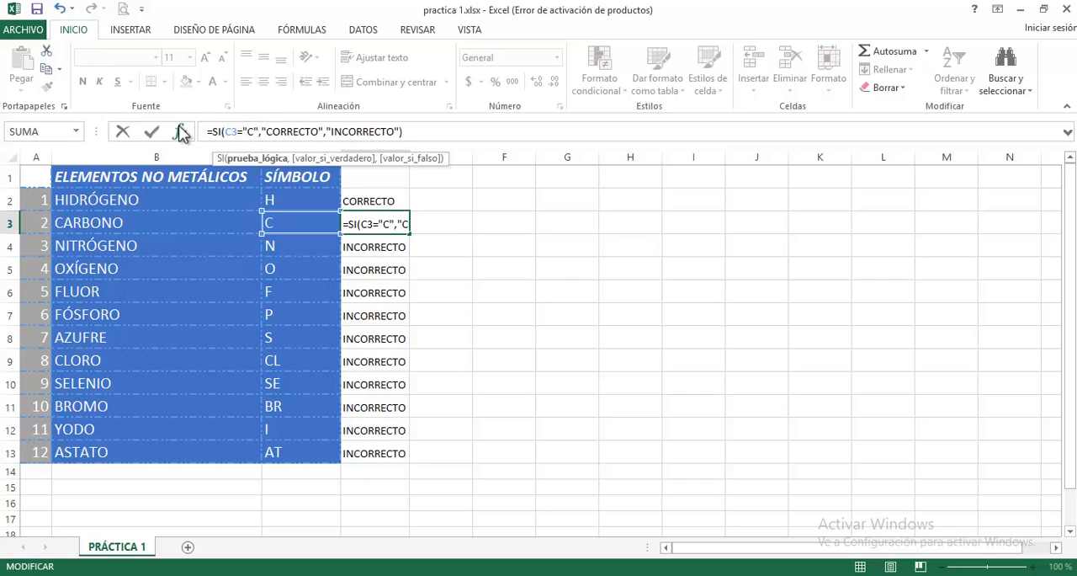
pyautogui.click(150, 131)
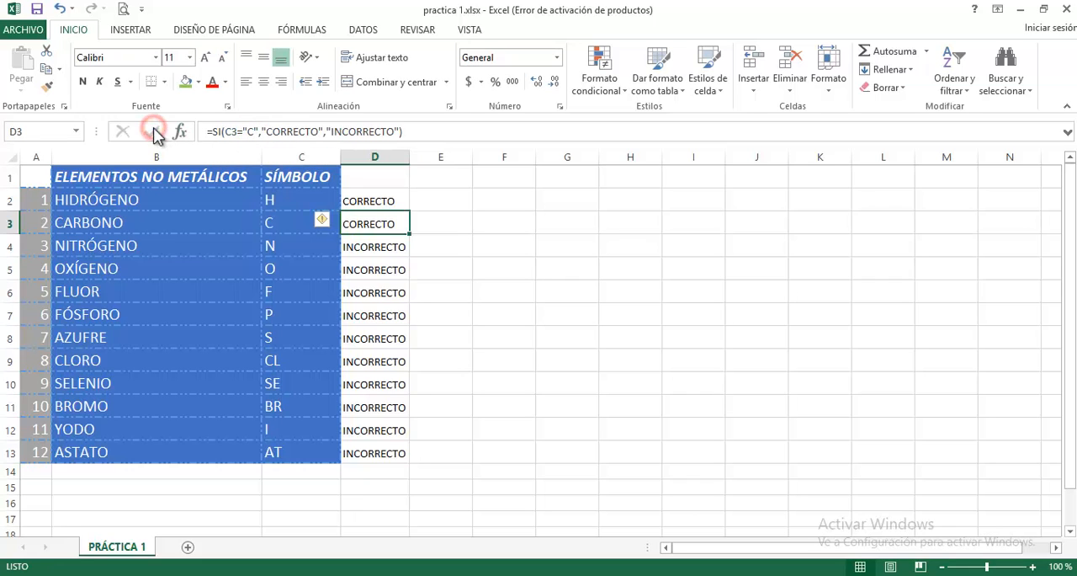
# - Edit the D4 formula so its logical test compares C4 with "N"
pyautogui.click(379, 249)
pyautogui.click(254, 133)
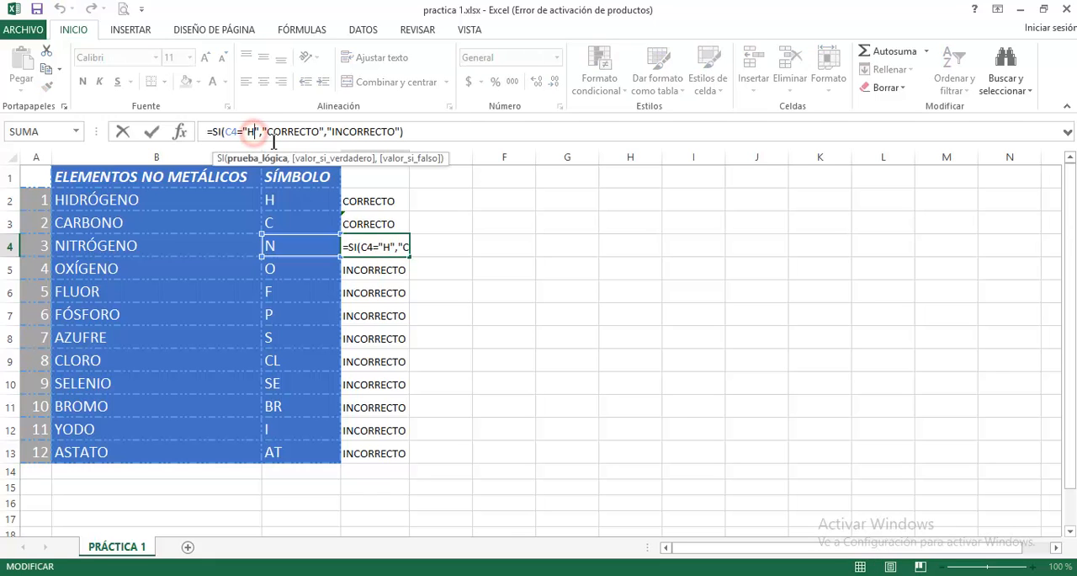
pyautogui.press('BackSpace')
pyautogui.write('N')
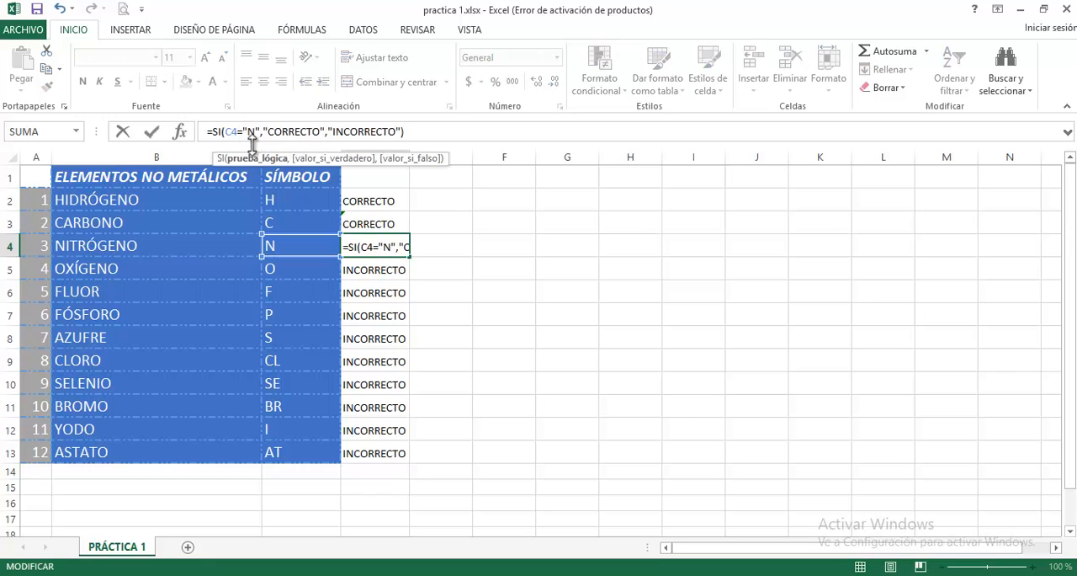
pyautogui.click(151, 131)
# - Edit the D5 formula so its logical test compares C5 with "O"
pyautogui.click(362, 268)
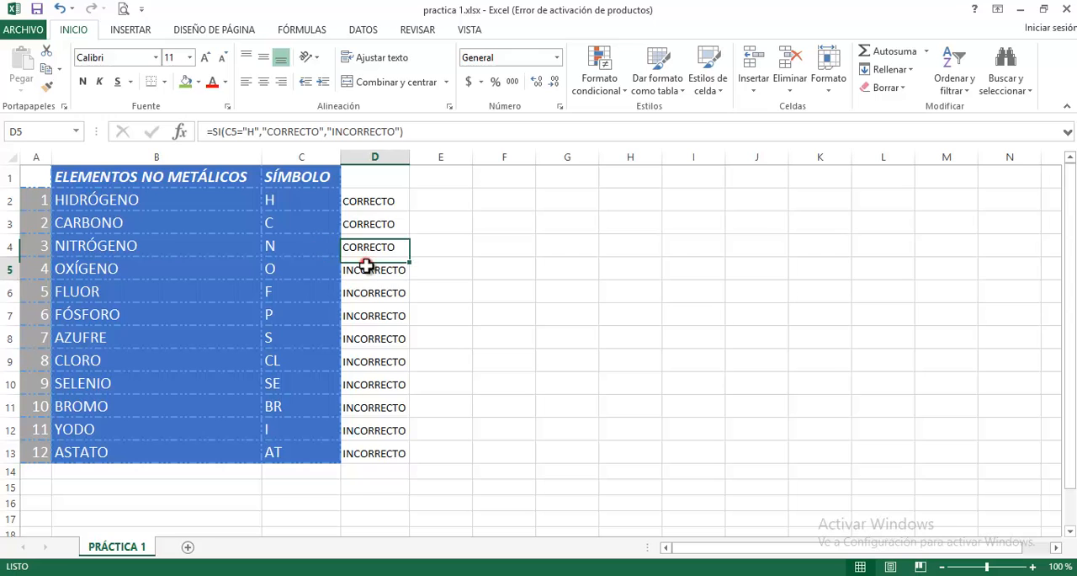
pyautogui.click(254, 133)
pyautogui.press('BackSpace')
pyautogui.write('O')
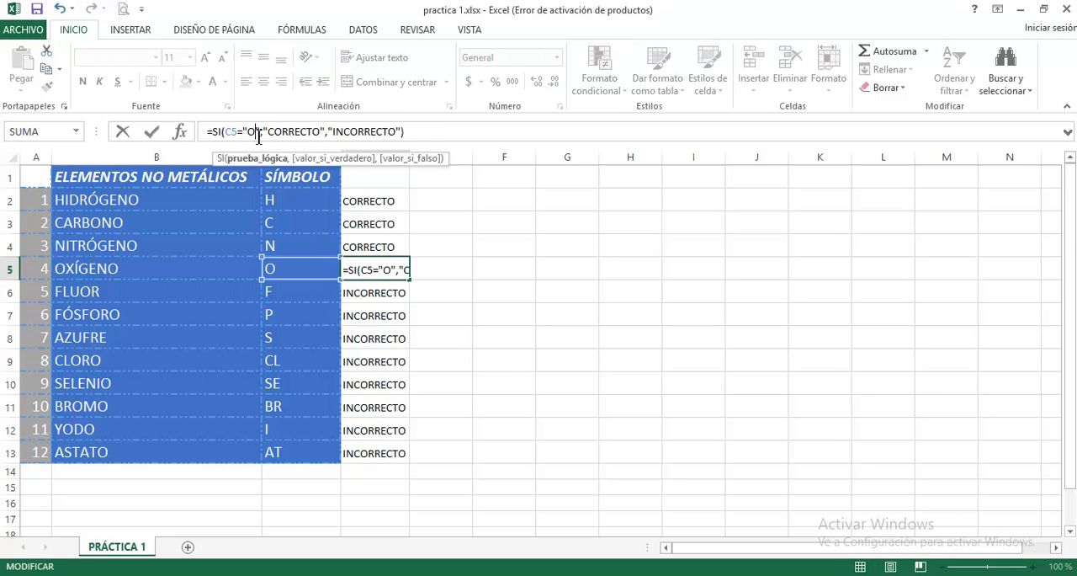
pyautogui.click(152, 132)
# - Edit the D6 formula so its logical test compares C6 with "F"
pyautogui.click(384, 291)
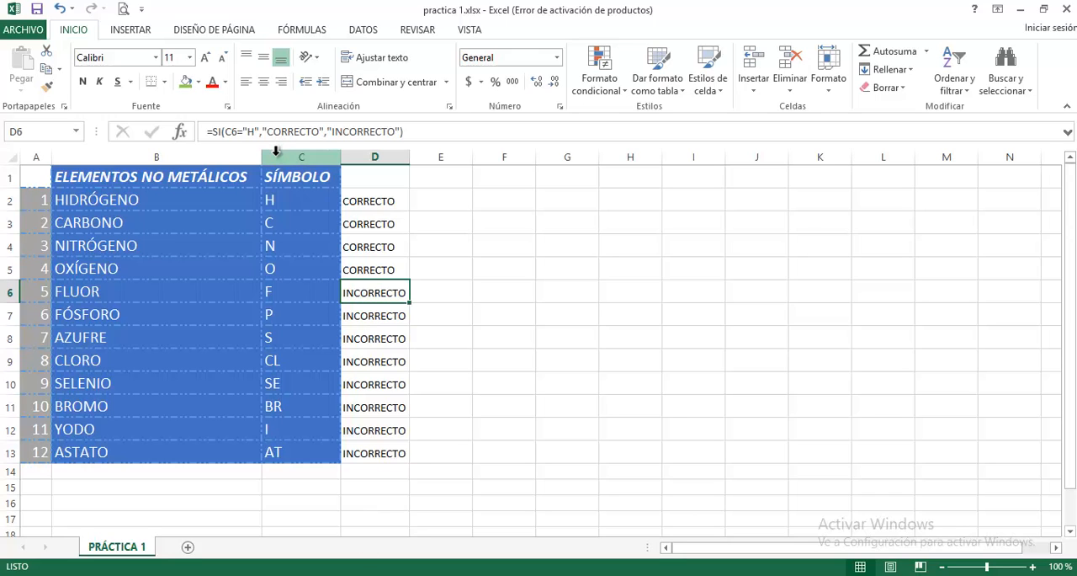
pyautogui.click(255, 130)
pyautogui.press('BackSpace')
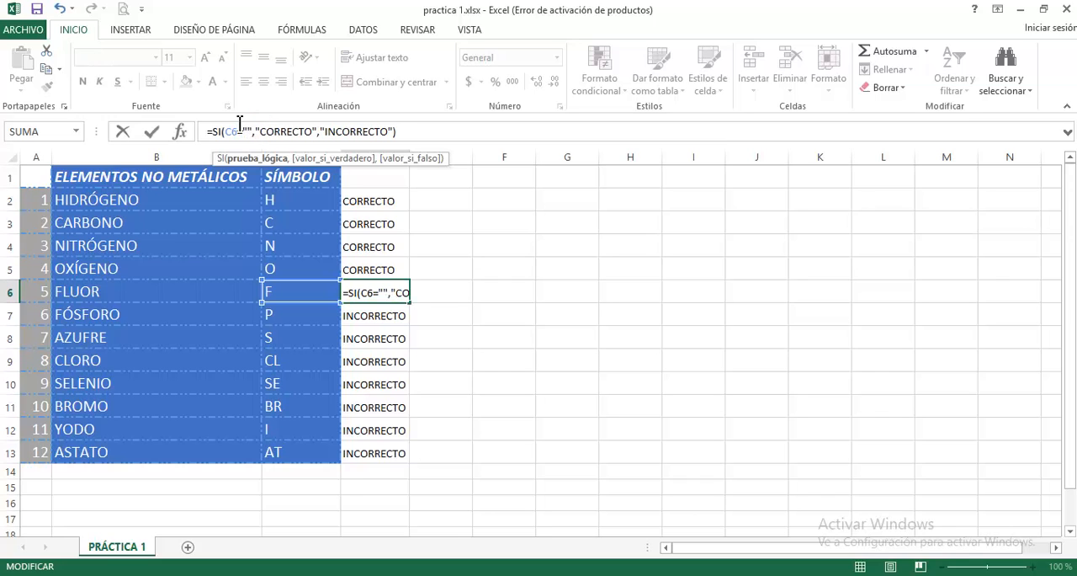
pyautogui.write('F')
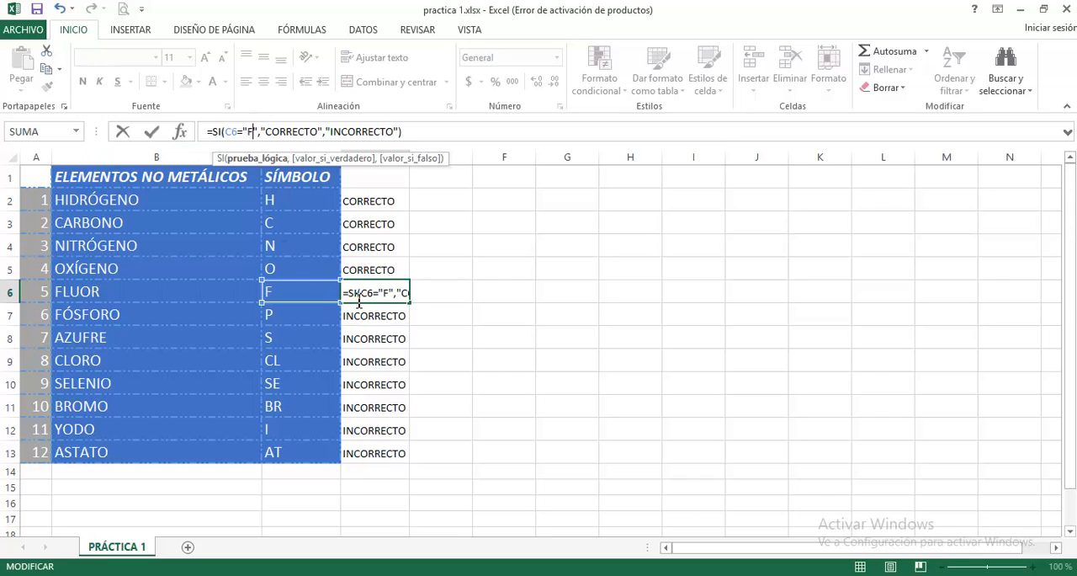
pyautogui.click(152, 132)
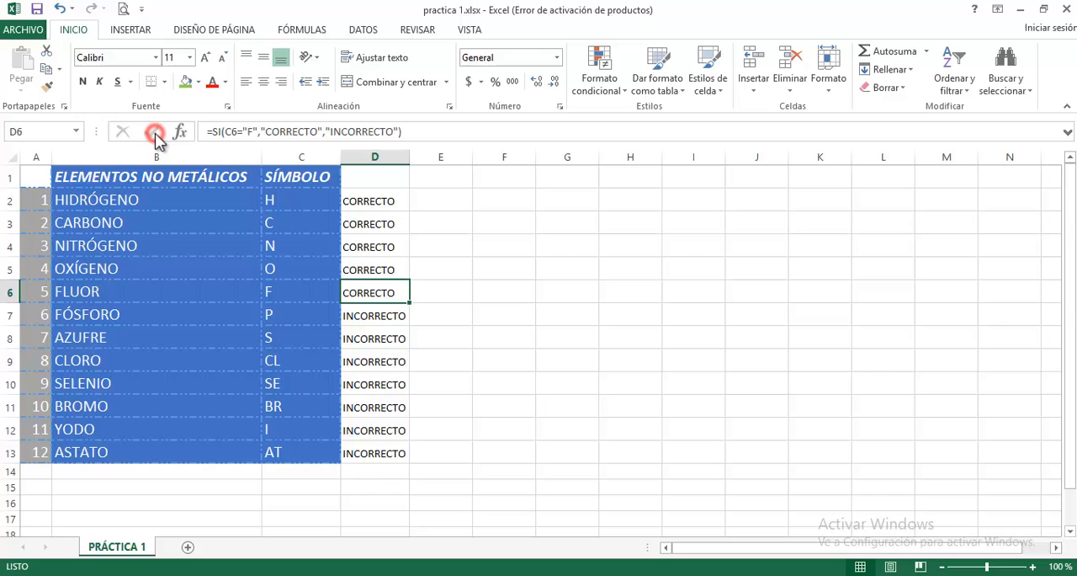
# - Edit the D7 formula so its logical test compares C7 with "P"
pyautogui.click(357, 318)
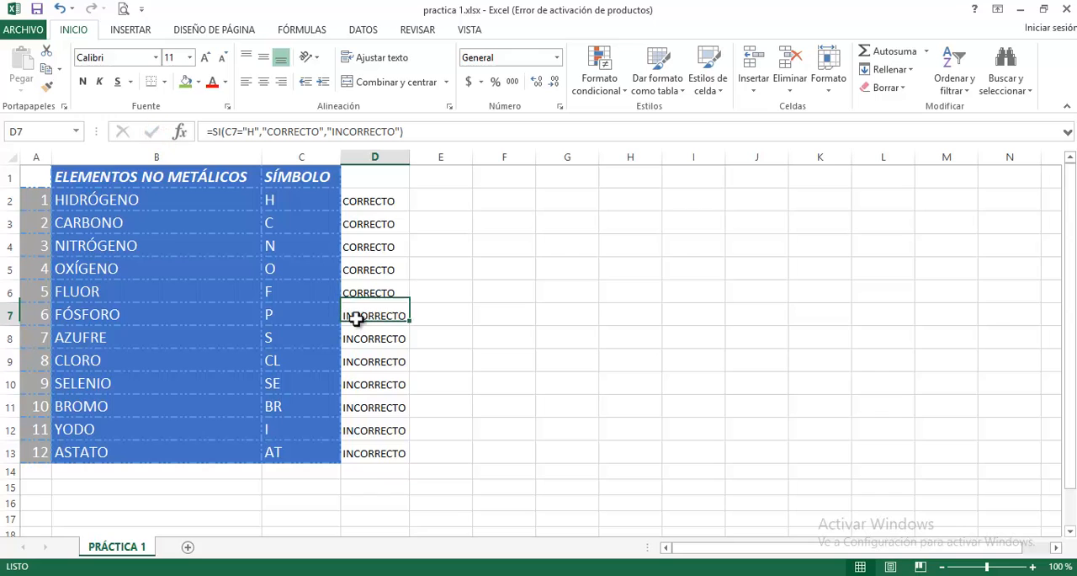
pyautogui.click(252, 132)
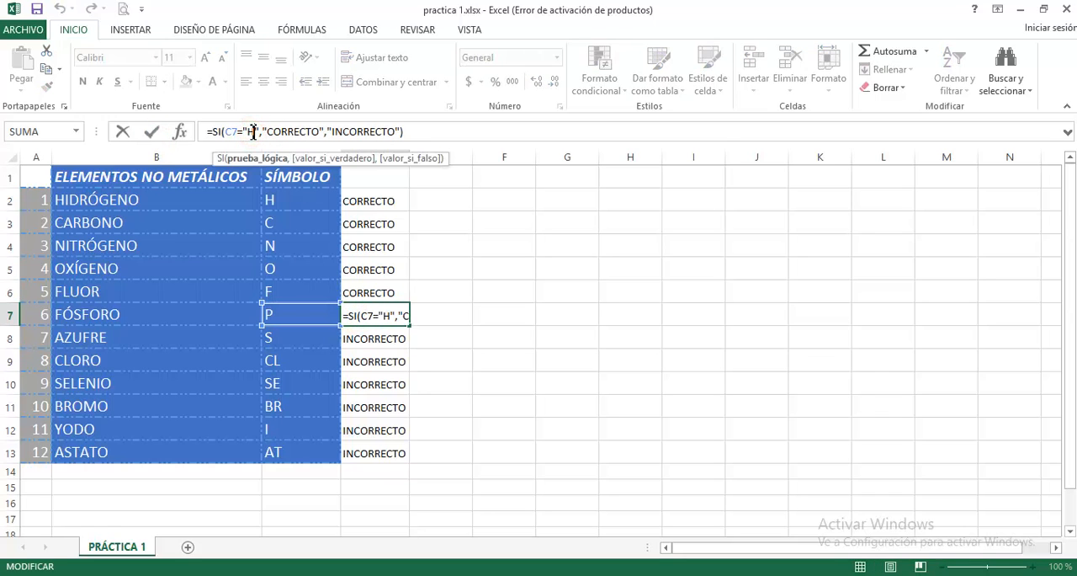
pyautogui.press('BackSpace')
pyautogui.write('P')
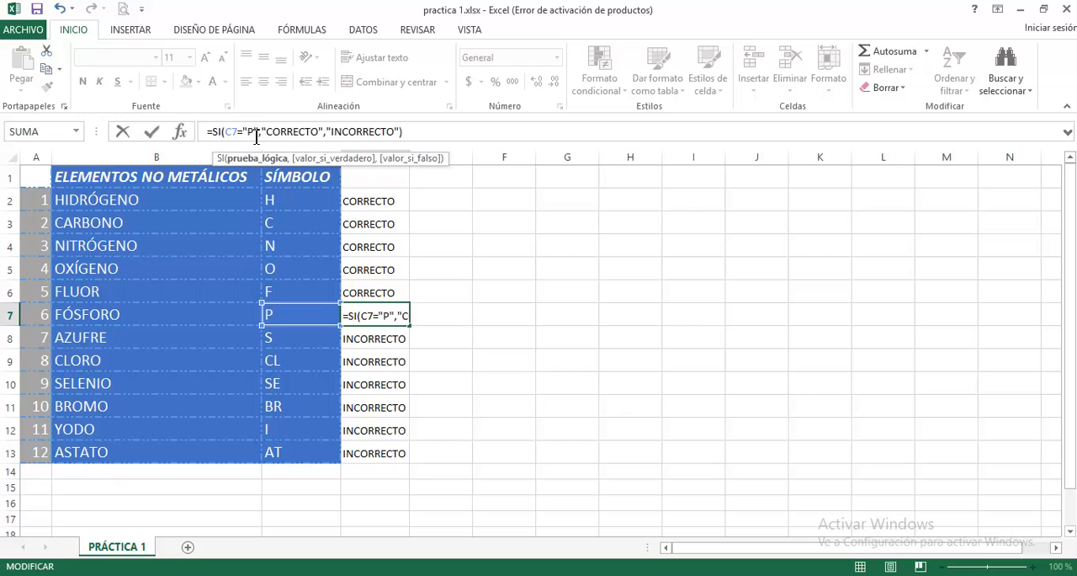
pyautogui.click(152, 132)
# - Edit the D8 formula so its logical test compares C8 with "S"
pyautogui.click(380, 341)
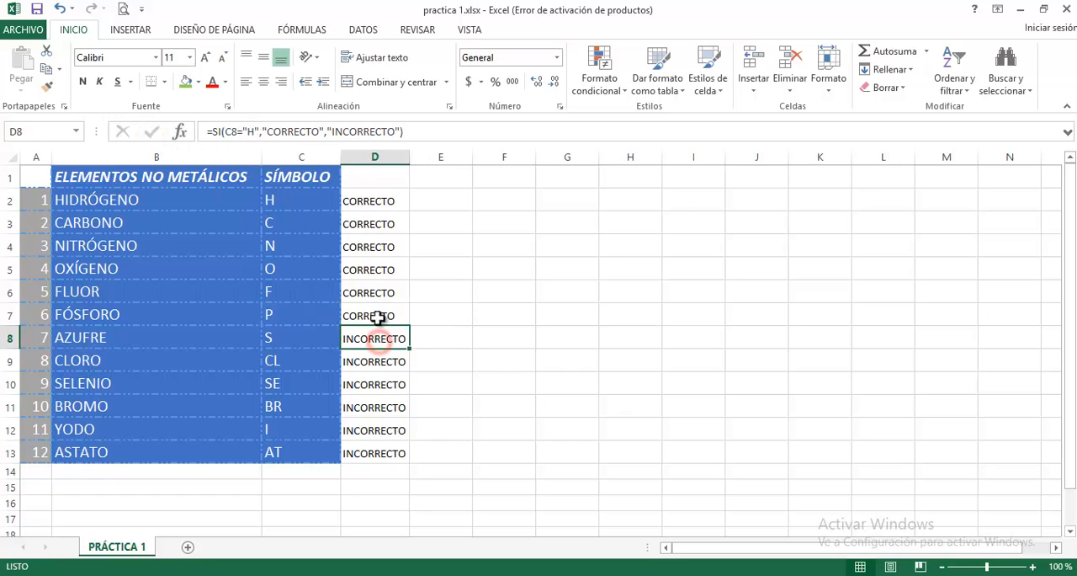
pyautogui.click(256, 131)
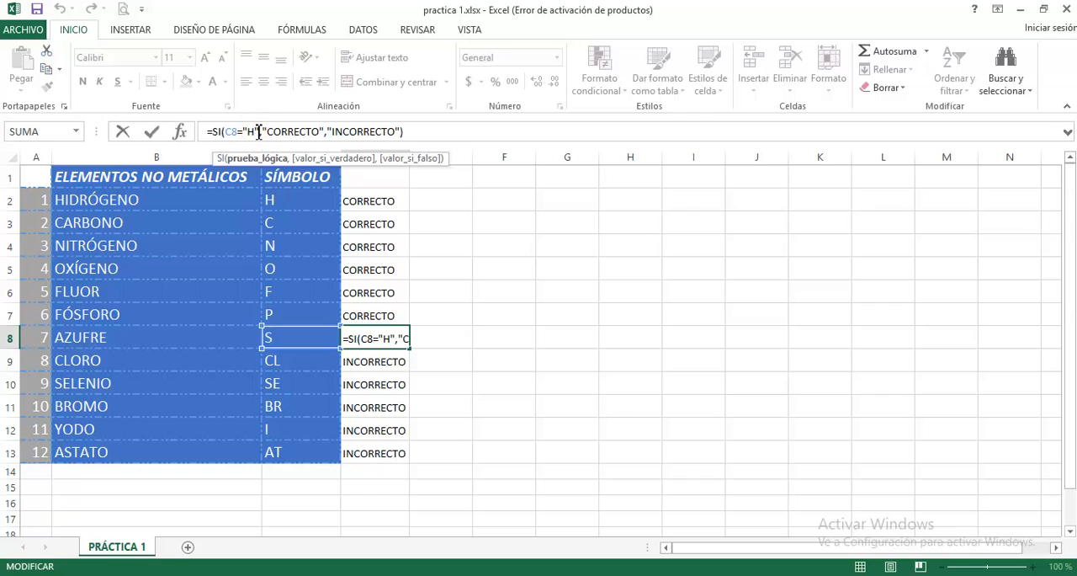
pyautogui.press('BackSpace')
pyautogui.write('S')
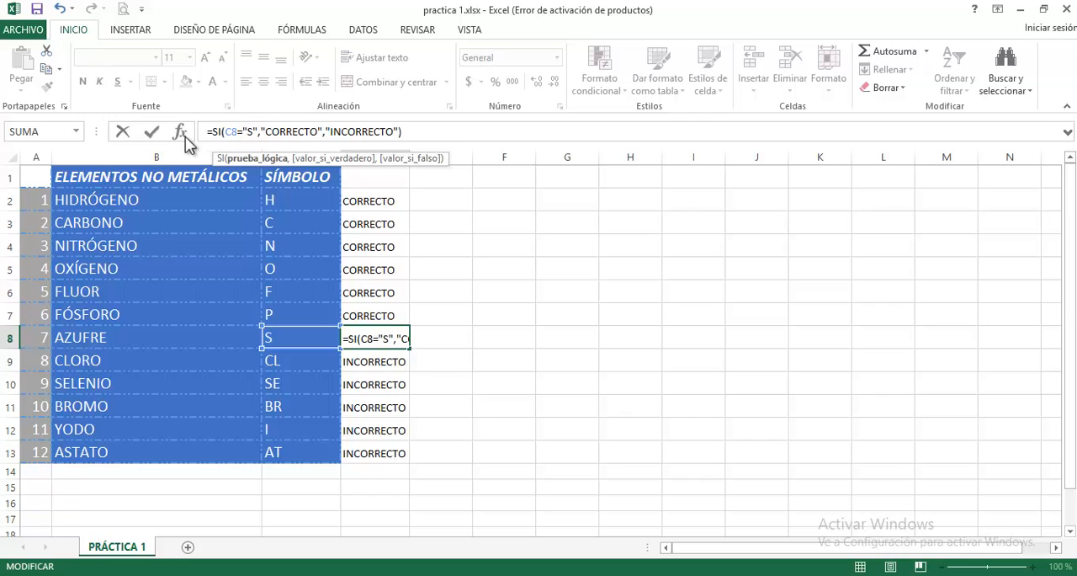
pyautogui.click(152, 131)
# - Edit the D9 formula so its logical test compares C9 with "CL"
pyautogui.click(395, 360)
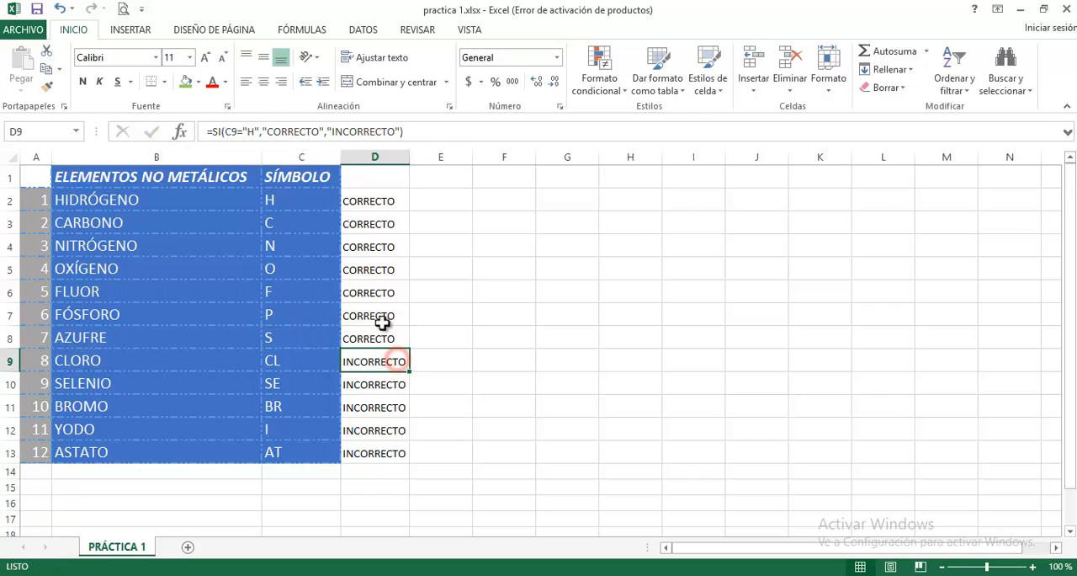
pyautogui.click(258, 131)
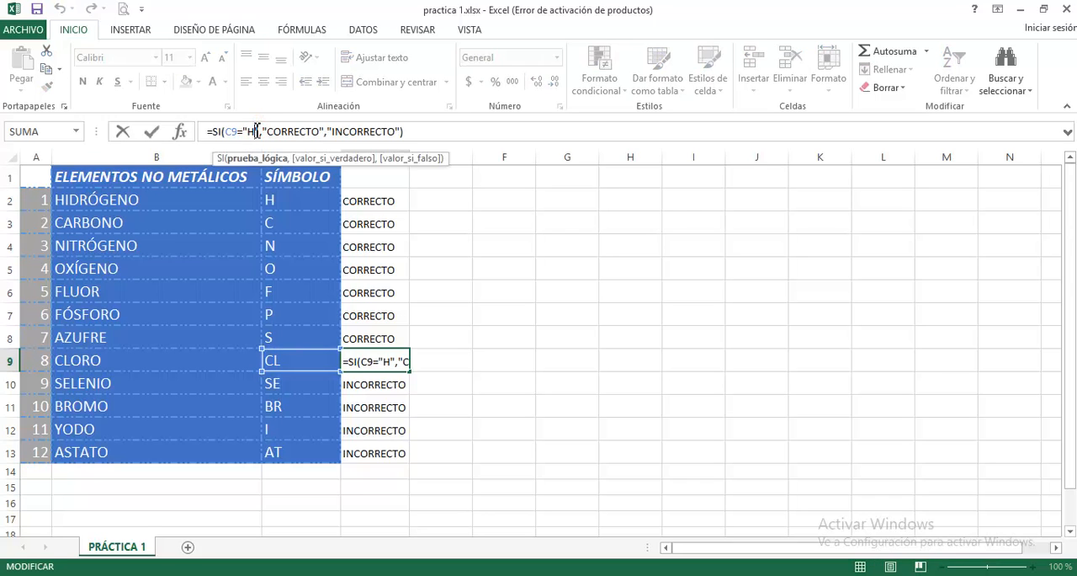
pyautogui.press('BackSpace')
pyautogui.write('CL')
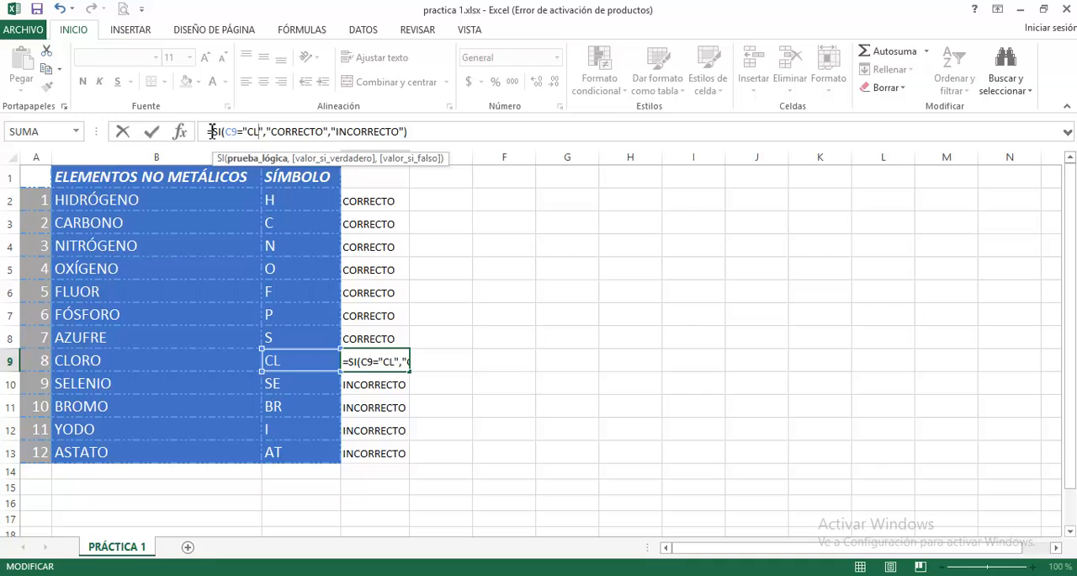
pyautogui.click(153, 132)
# - Edit the D10 formula so its logical test compares C10 with "SE"
pyautogui.click(363, 389)
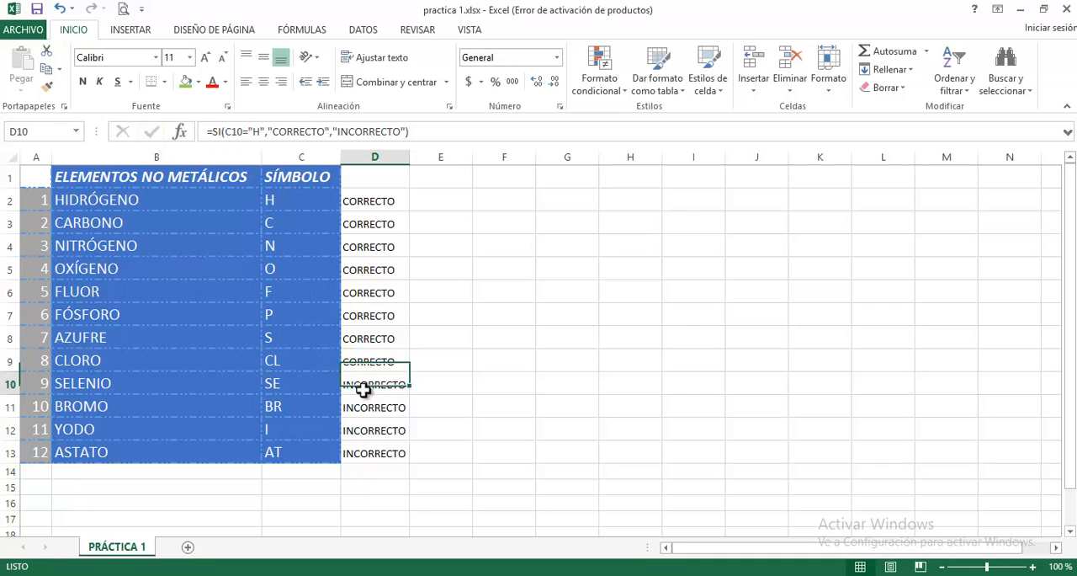
pyautogui.click(262, 132)
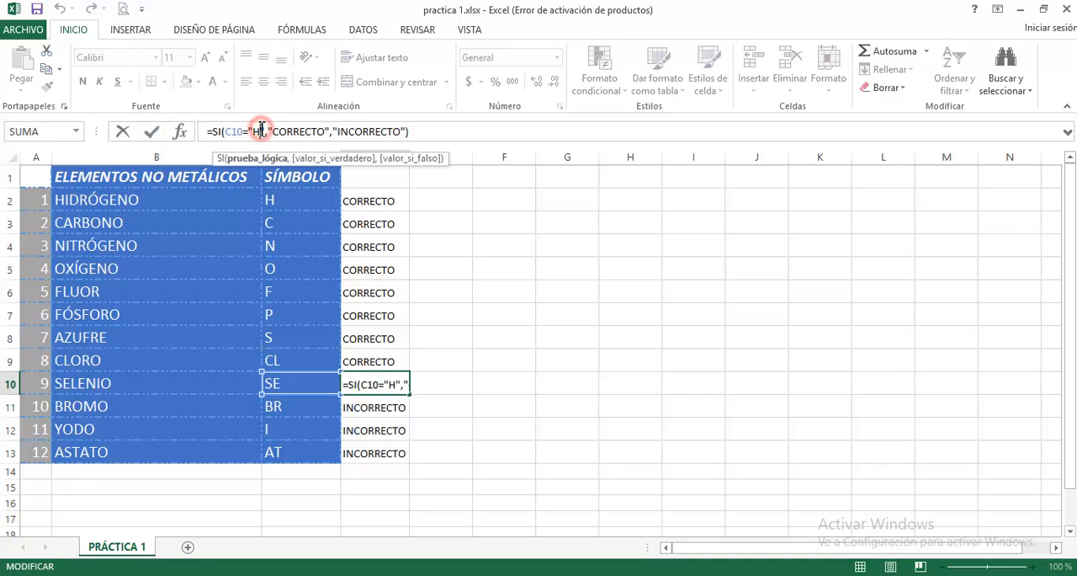
pyautogui.press('BackSpace')
pyautogui.write('SE')
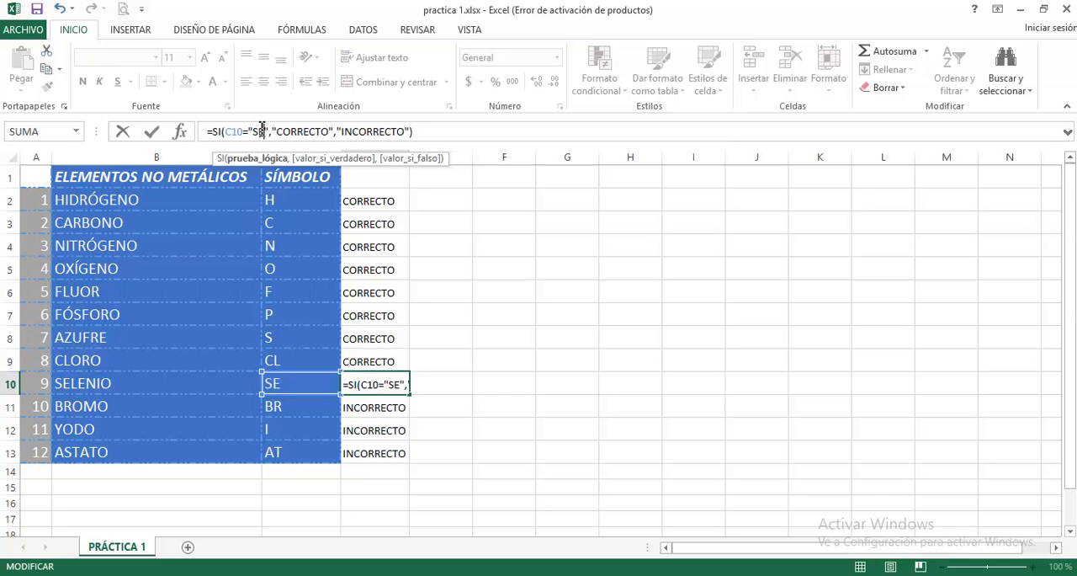
pyautogui.click(151, 131)
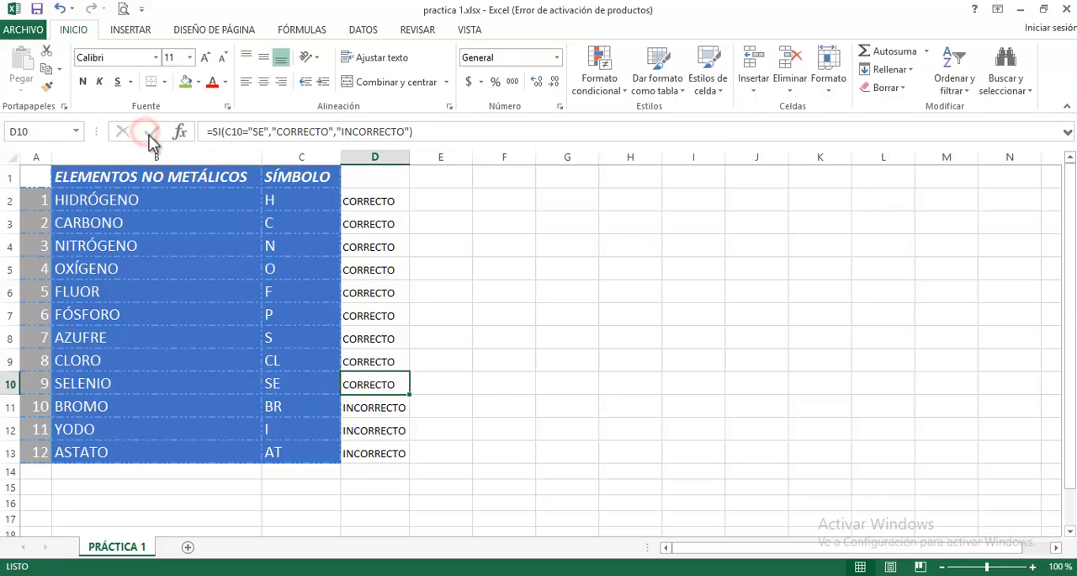
# - Edit the D11 formula so its logical test compares C11 with "BR"
pyautogui.click(365, 411)
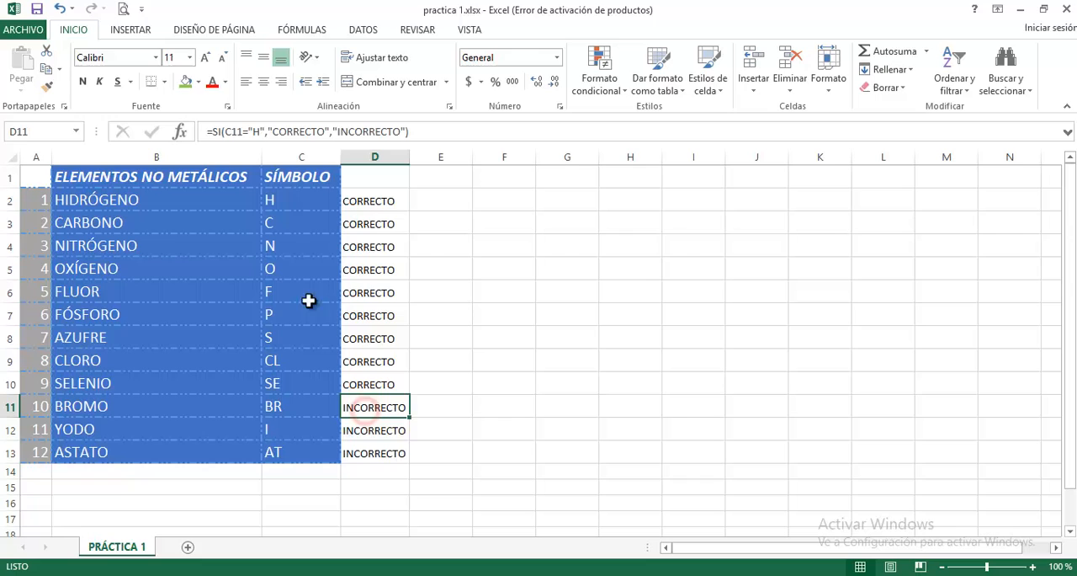
pyautogui.click(264, 132)
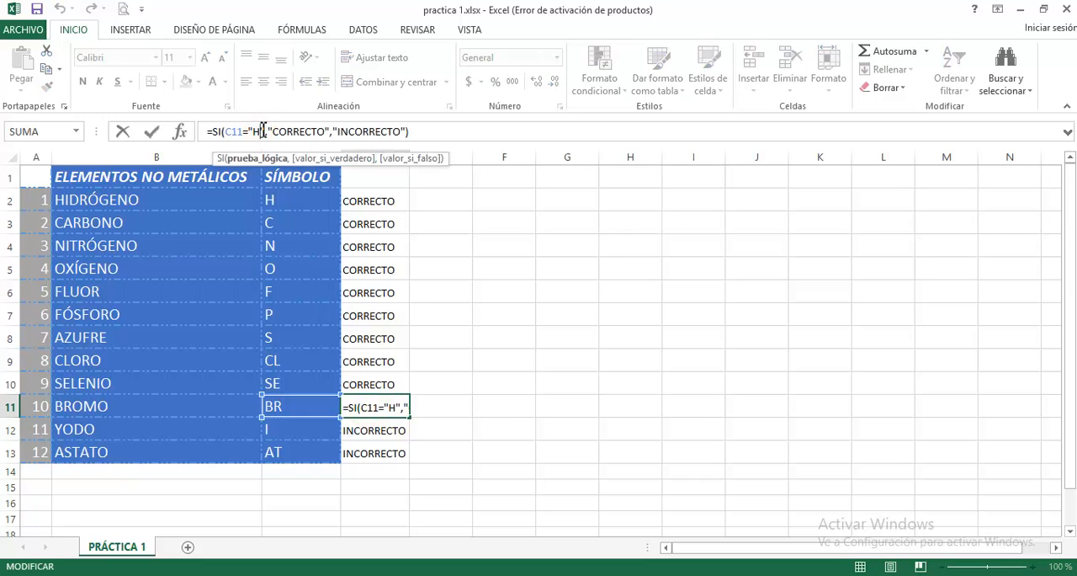
pyautogui.press('BackSpace')
pyautogui.write('BR')
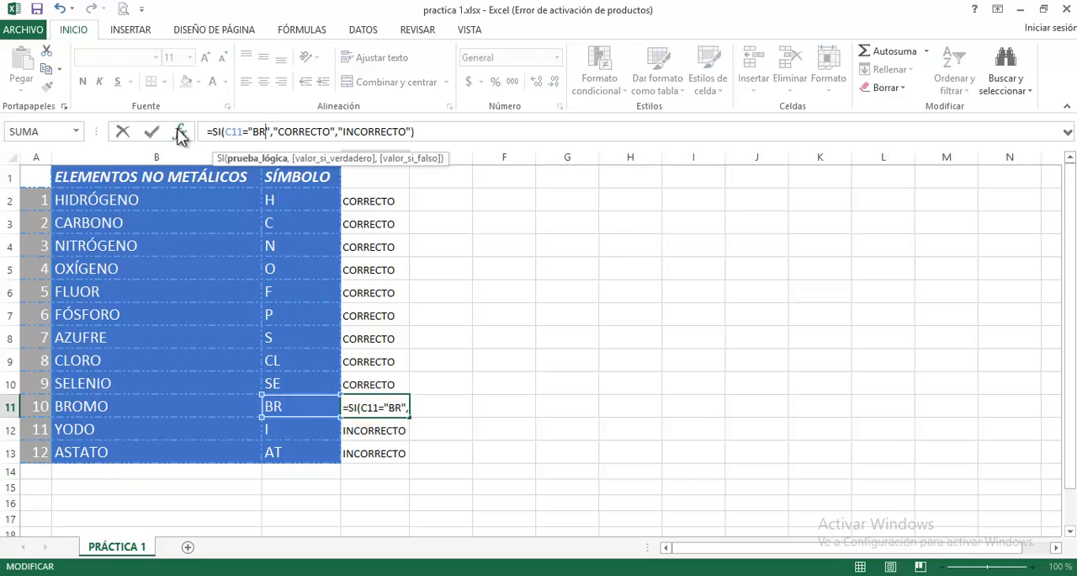
pyautogui.click(151, 131)
# - Edit the D12 formula so its logical test compares C12 with "I"
pyautogui.click(375, 430)
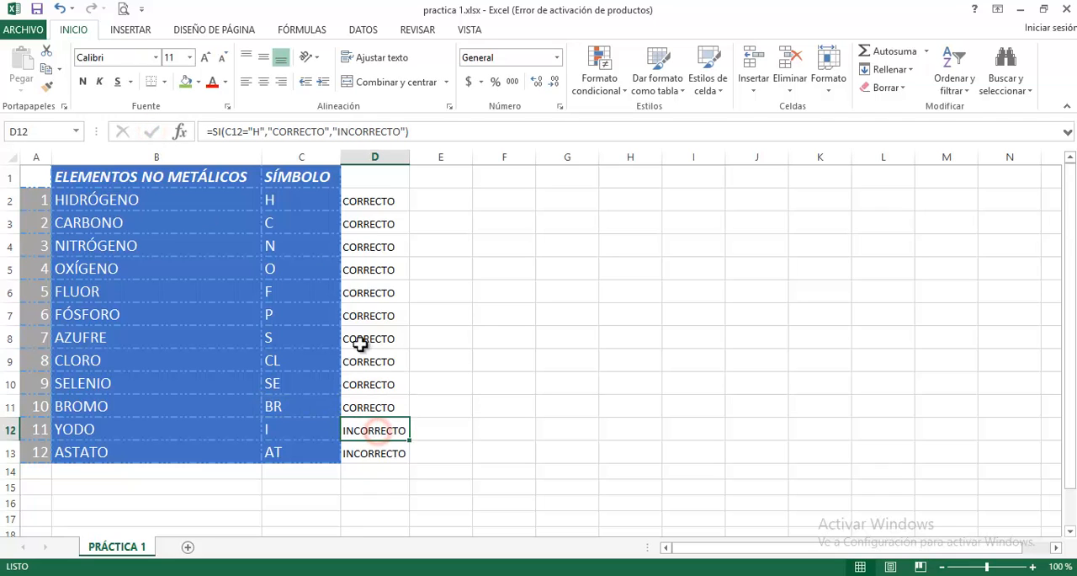
pyautogui.click(268, 131)
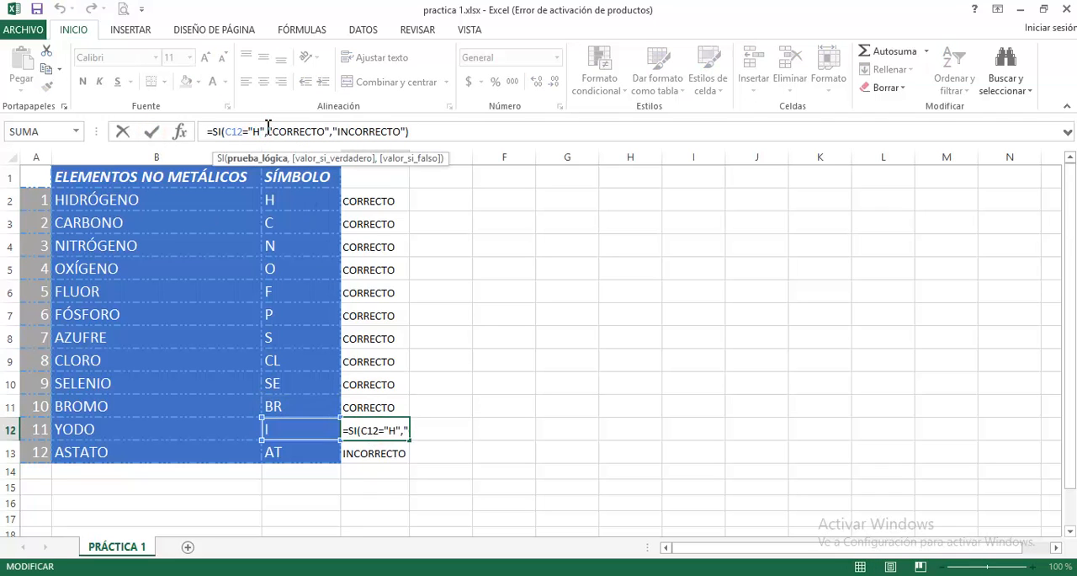
pyautogui.press('BackSpace')
pyautogui.write('I')
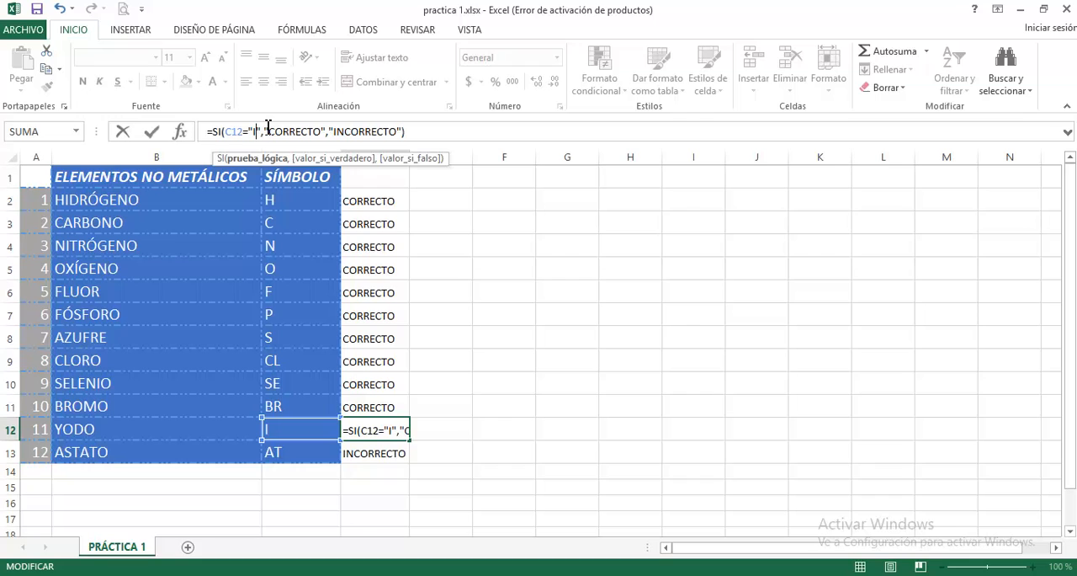
pyautogui.click(150, 132)
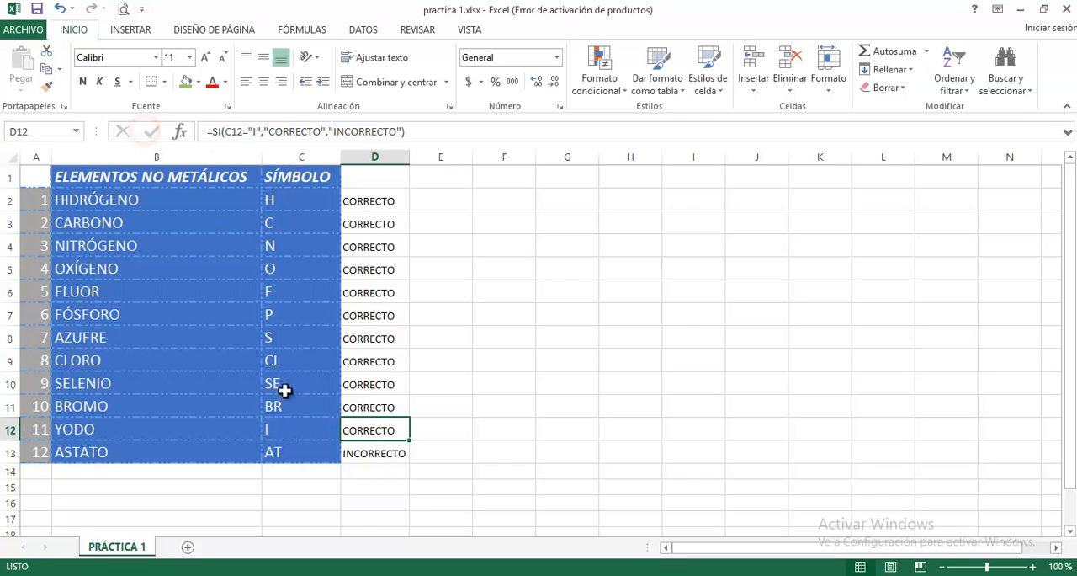
# - Edit the D13 formula so its logical test compares C13 with "AT"
pyautogui.click(357, 454)
pyautogui.click(261, 132)
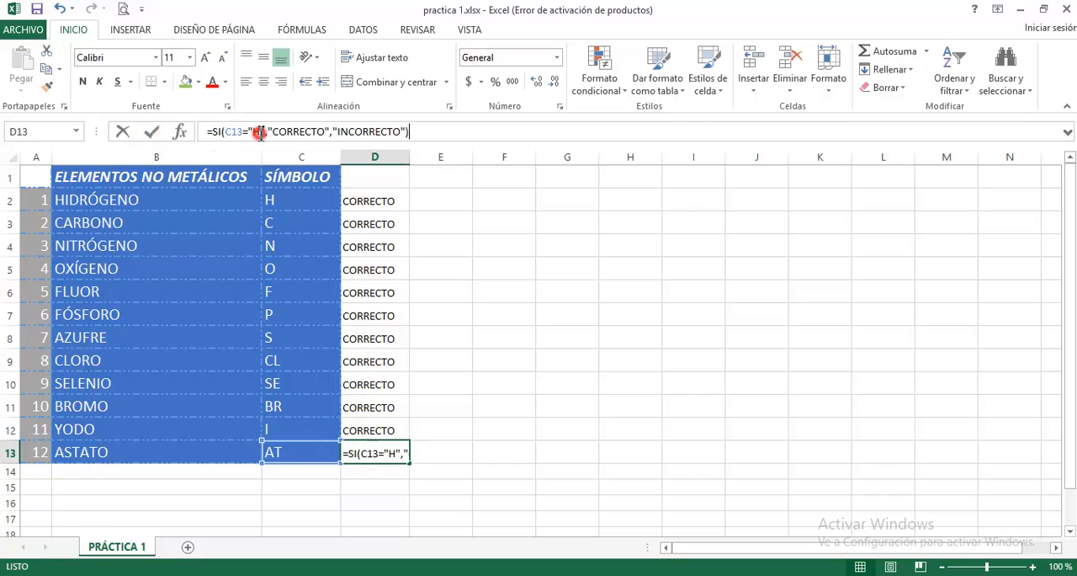
pyautogui.press('BackSpace')
pyautogui.write('AT')
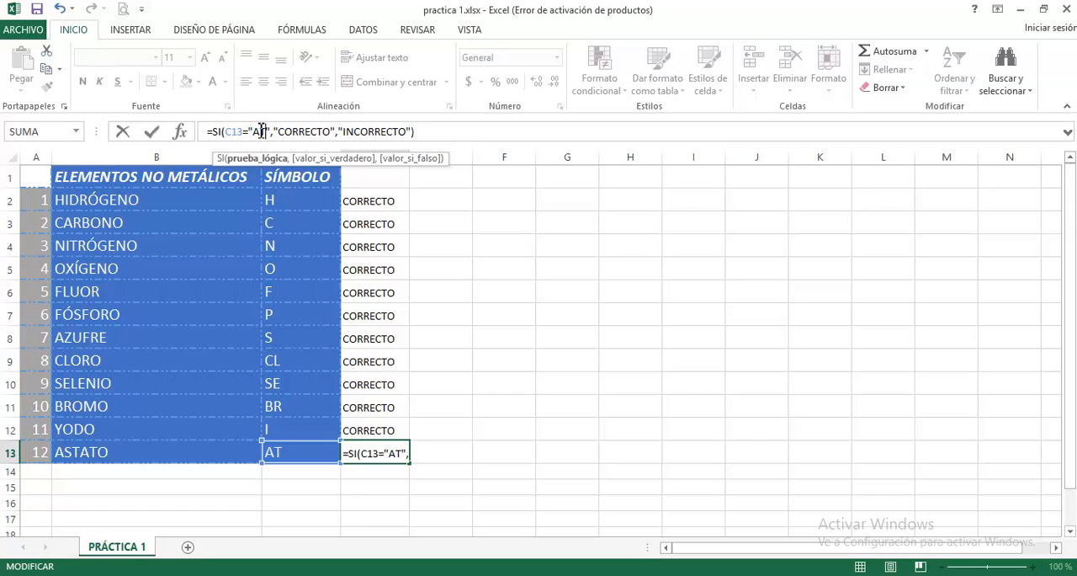
pyautogui.click(152, 135)
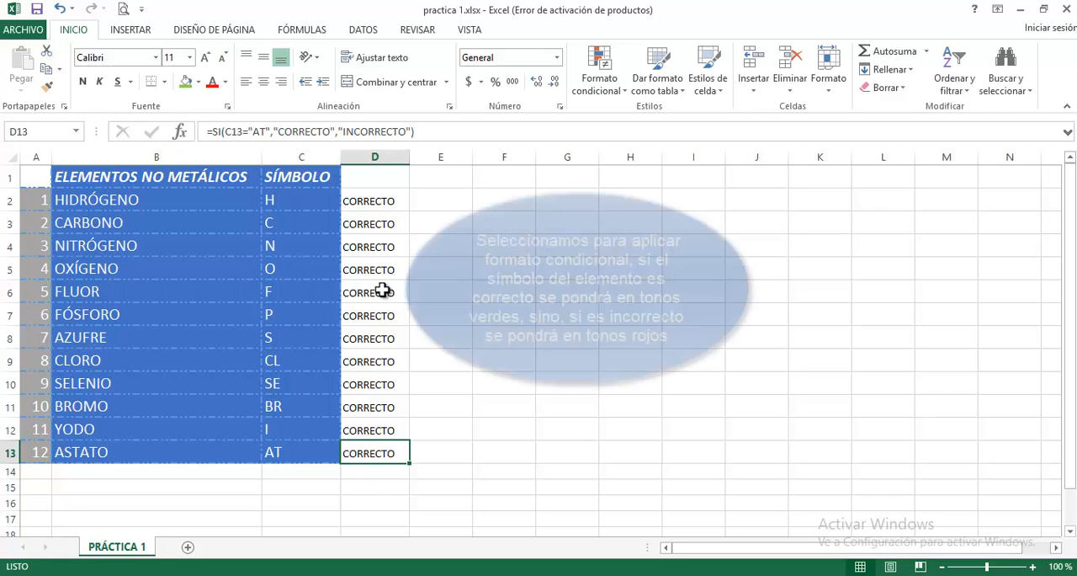
# - Add an equal-to conditional formatting rule on D2:D13 that gives CORRECTO cells green fill with dark green text
pyautogui.moveTo(358, 201); pyautogui.dragTo(366, 453)
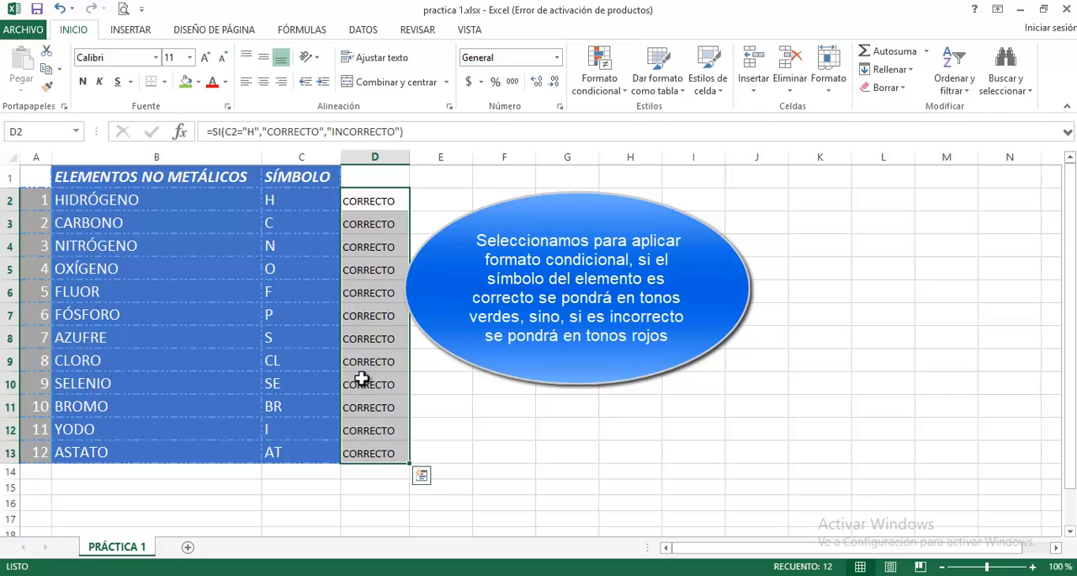
pyautogui.click(625, 89)
pyautogui.moveTo(681, 126)
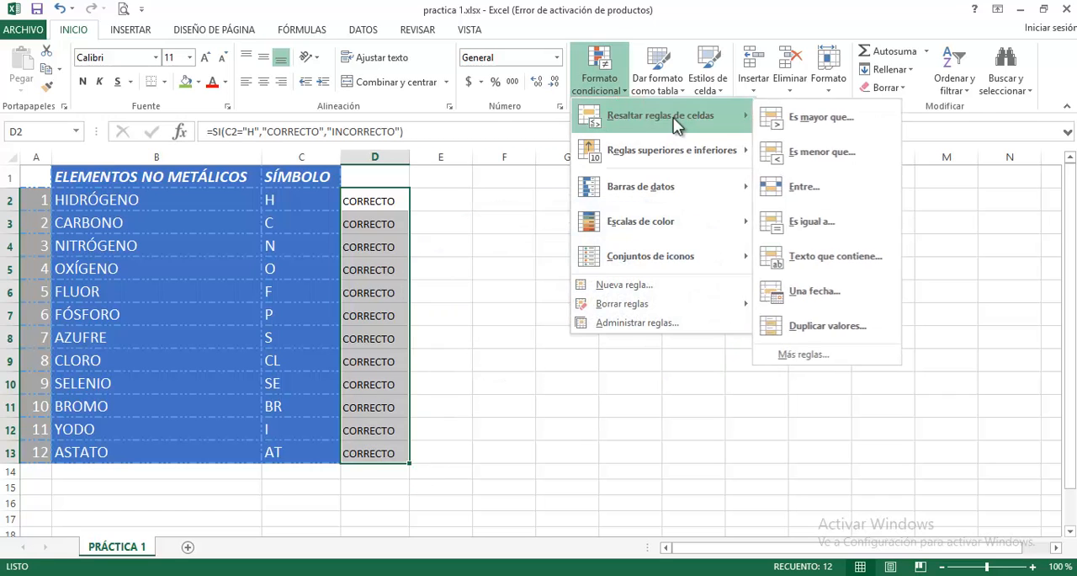
pyautogui.click(831, 223)
pyautogui.write('CORRECTO')
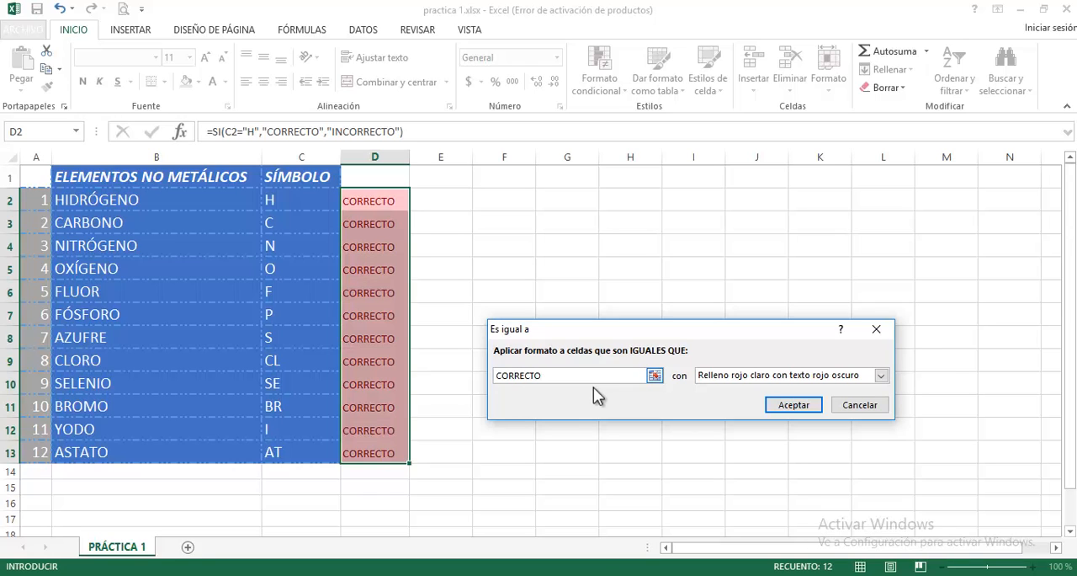
pyautogui.click(880, 375)
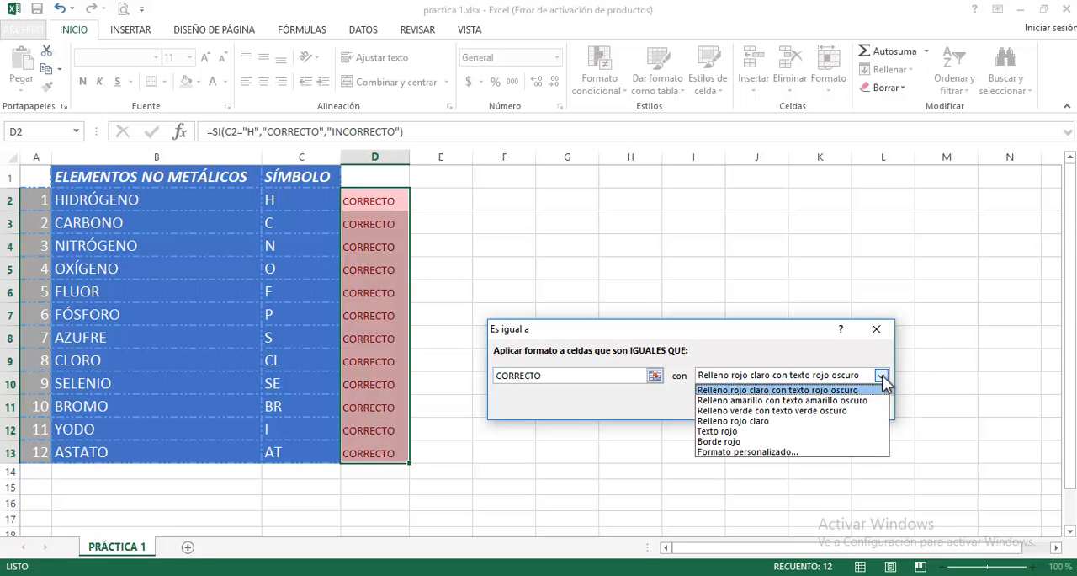
pyautogui.click(856, 411)
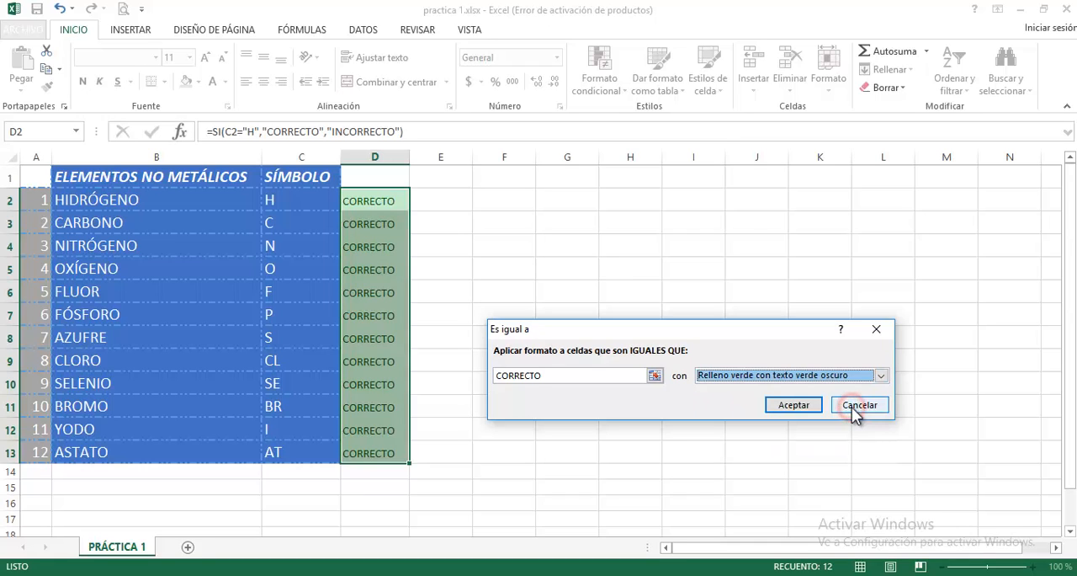
pyautogui.click(793, 405)
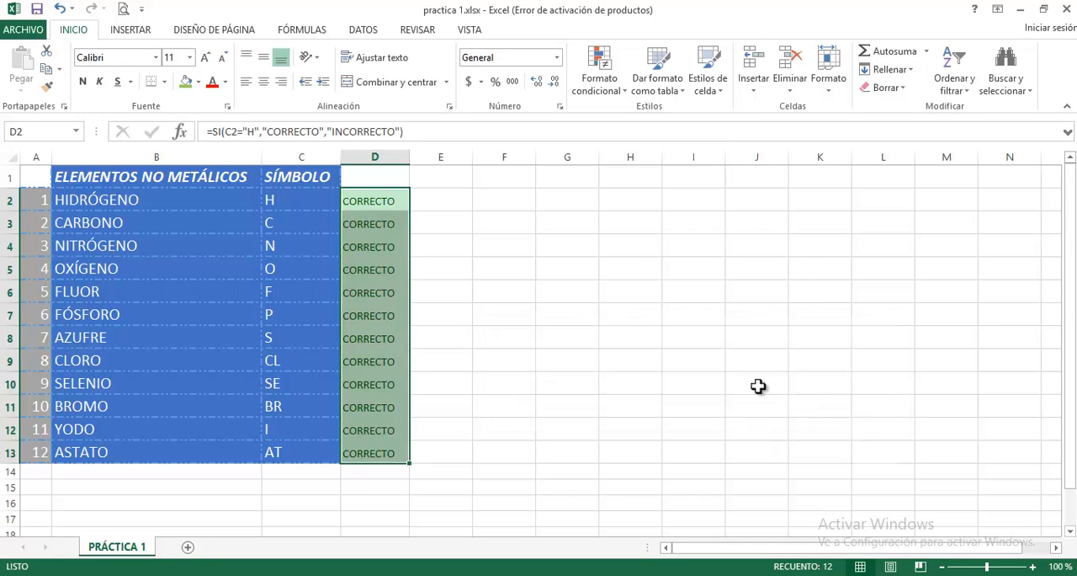
# - Add a second equal-to conditional formatting rule on D2:D13 giving INCORRECTO cells light red fill with dark red text
pyautogui.click(620, 94)
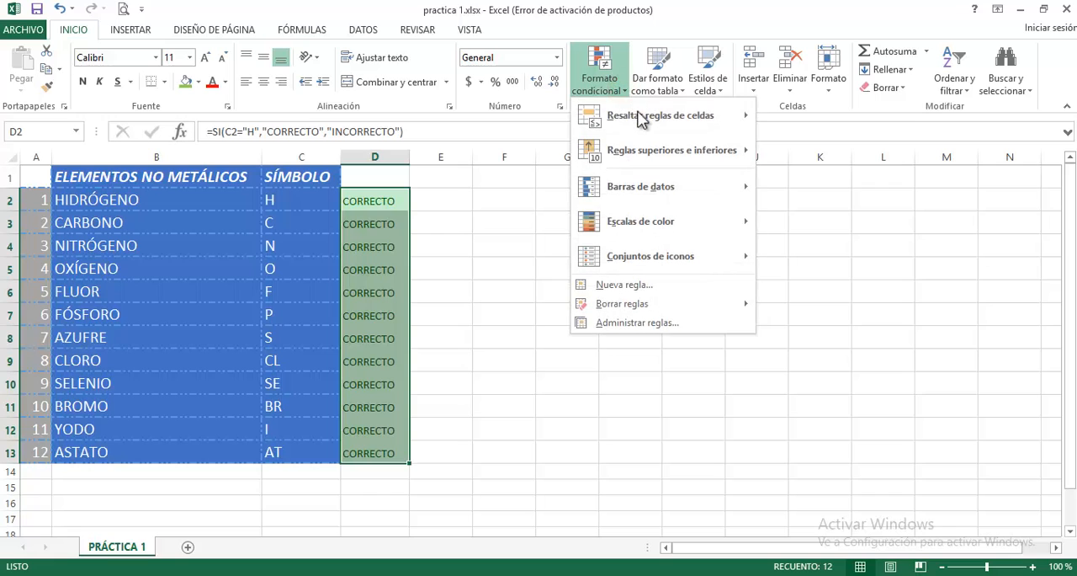
pyautogui.moveTo(645, 125)
pyautogui.click(813, 222)
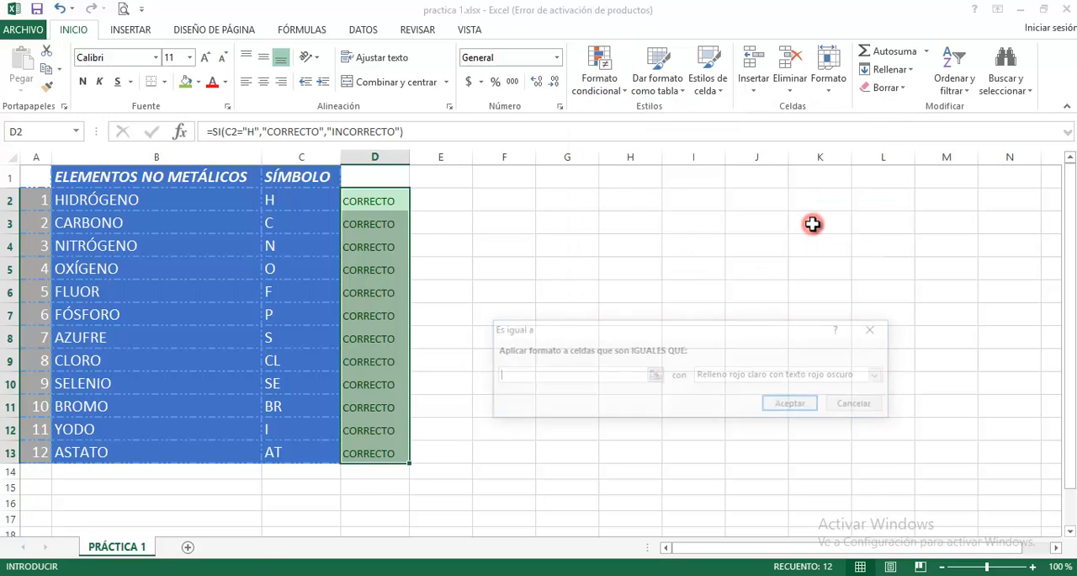
pyautogui.write('INC')
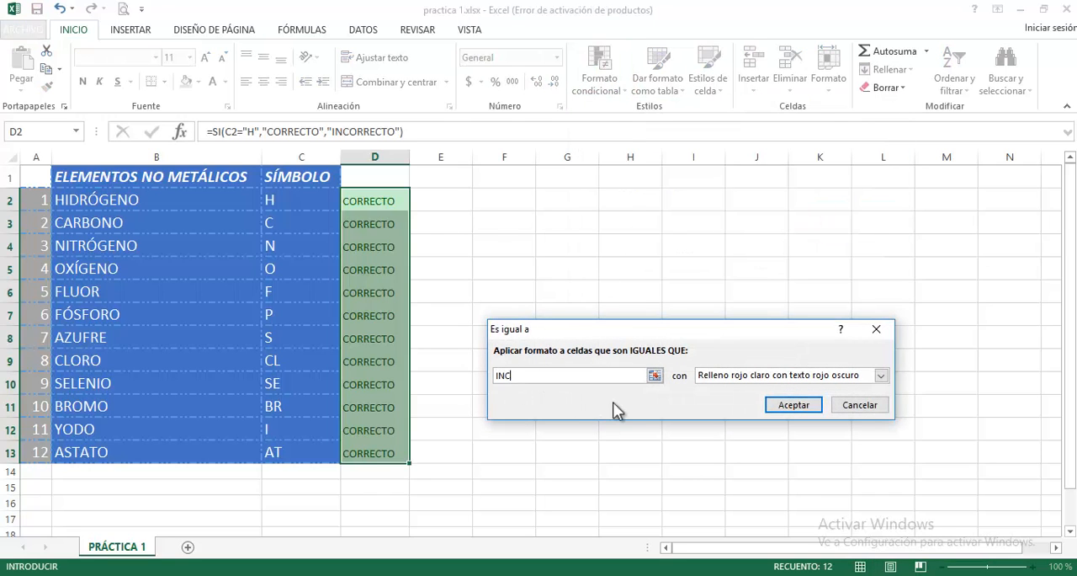
pyautogui.write('ORRECTO')
pyautogui.click(786, 405)
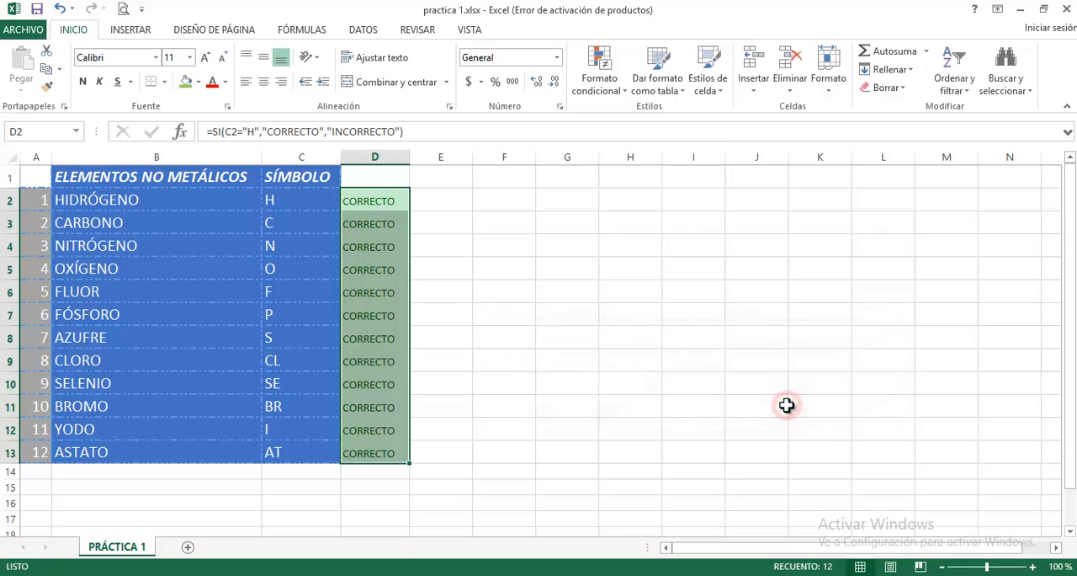
# - Test the rules with wrong symbols by entering A for HIDRÓGENO in C2 and A for OXÍGENO in C5
pyautogui.click(284, 205)
pyautogui.write('A')
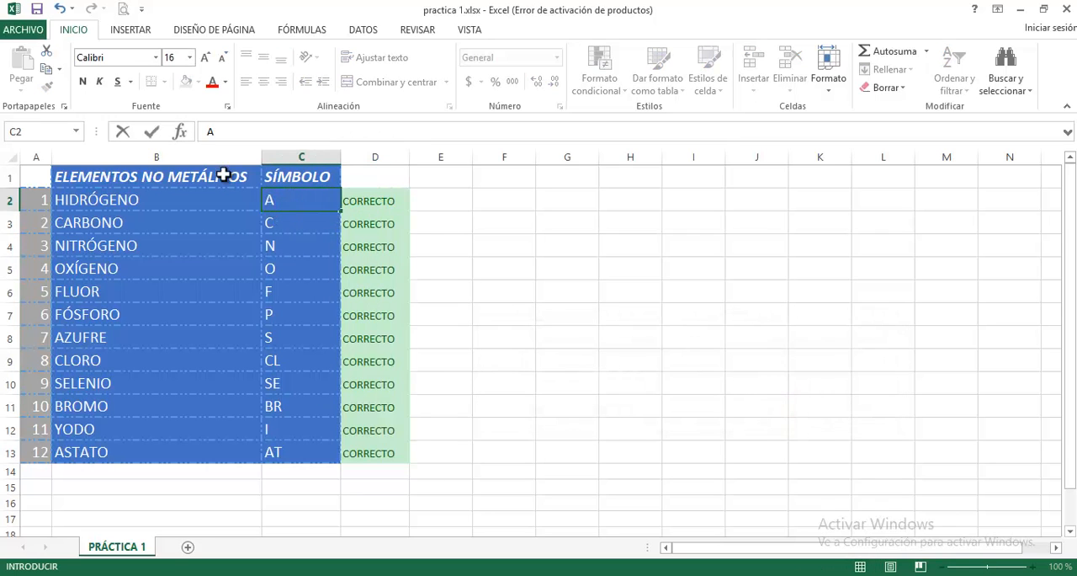
pyautogui.click(154, 132)
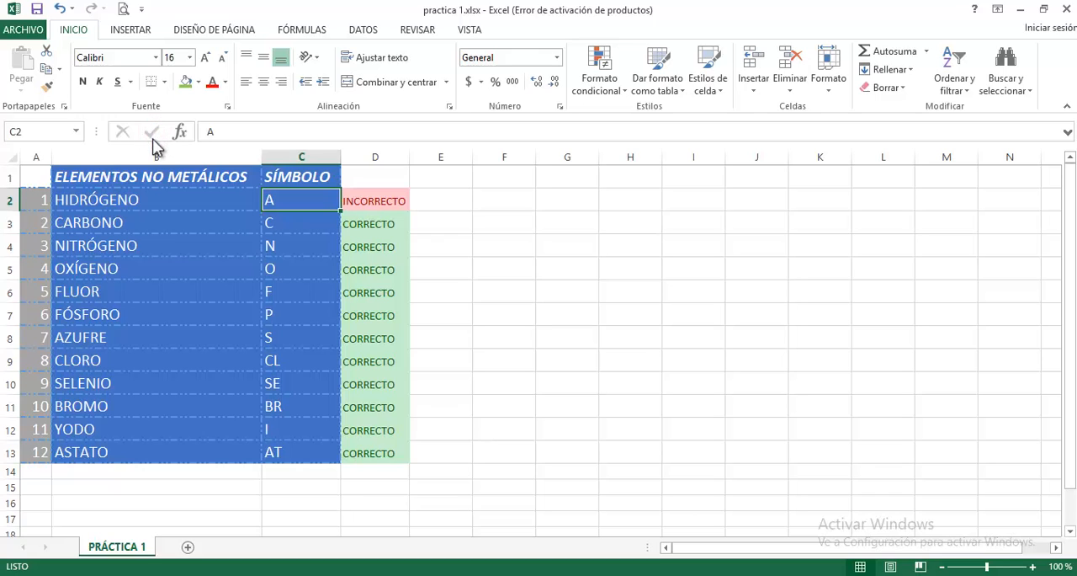
pyautogui.press('Down')
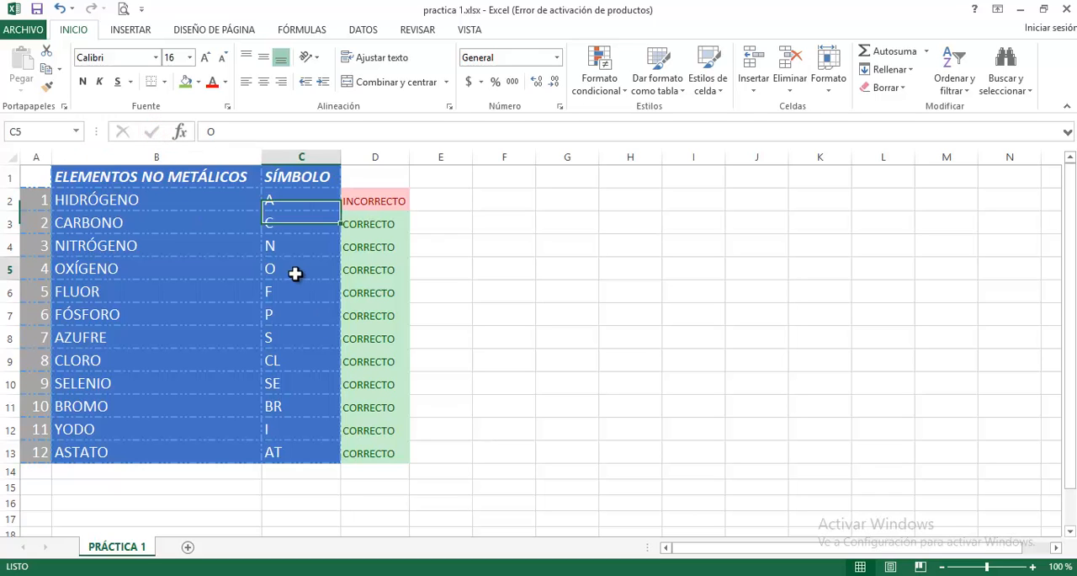
pyautogui.click(296, 273)
pyautogui.write('A')
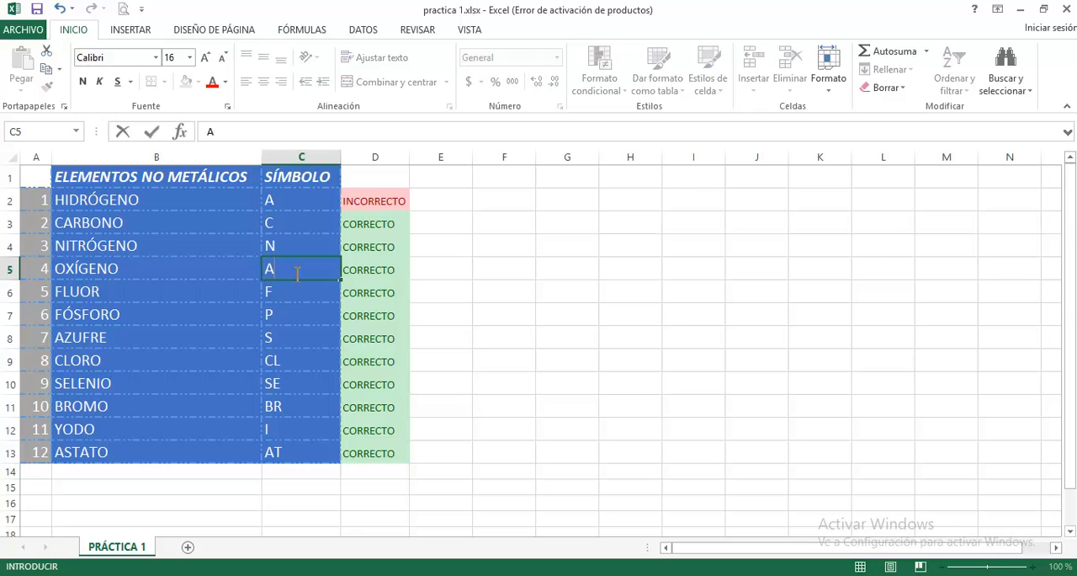
pyautogui.press('Return')
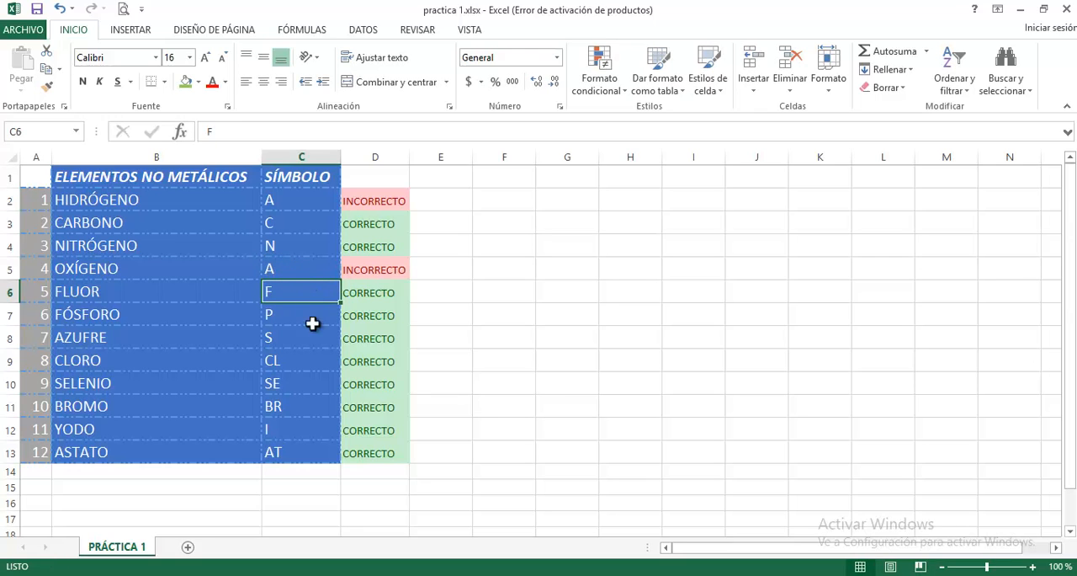
# - Enter the wrong symbols SL for CLORO in C9 and O for YODO in C12
pyautogui.press('Down')
pyautogui.click(296, 361)
pyautogui.write('SL')
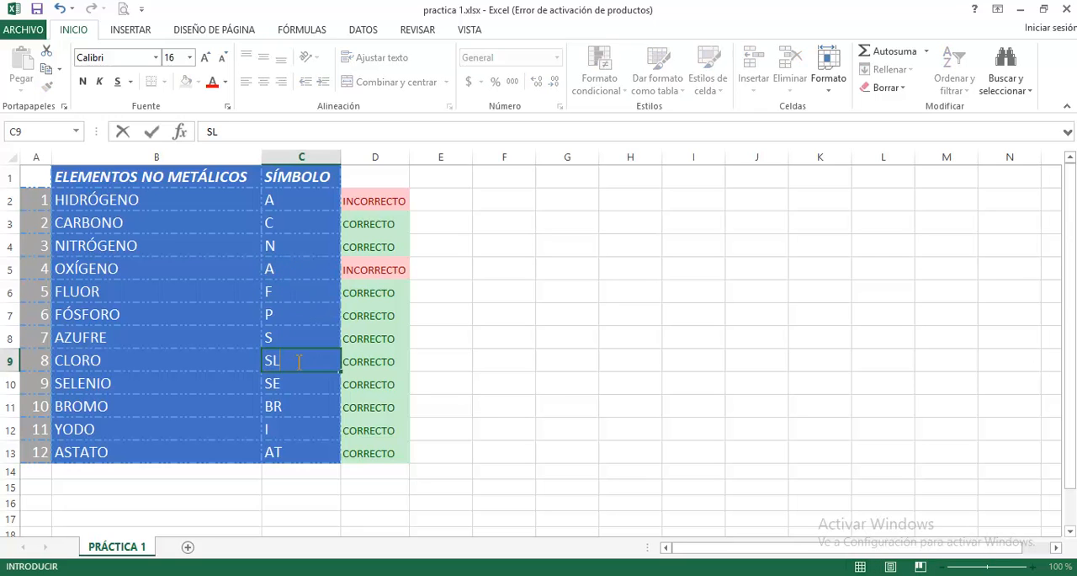
pyautogui.press('Return')
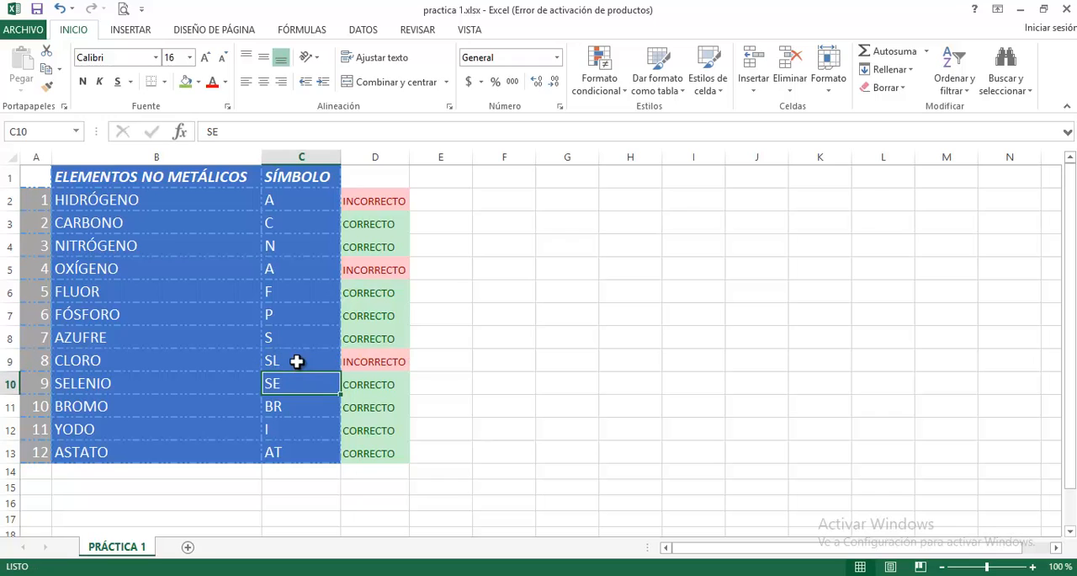
pyautogui.click(294, 428)
pyautogui.write('A')
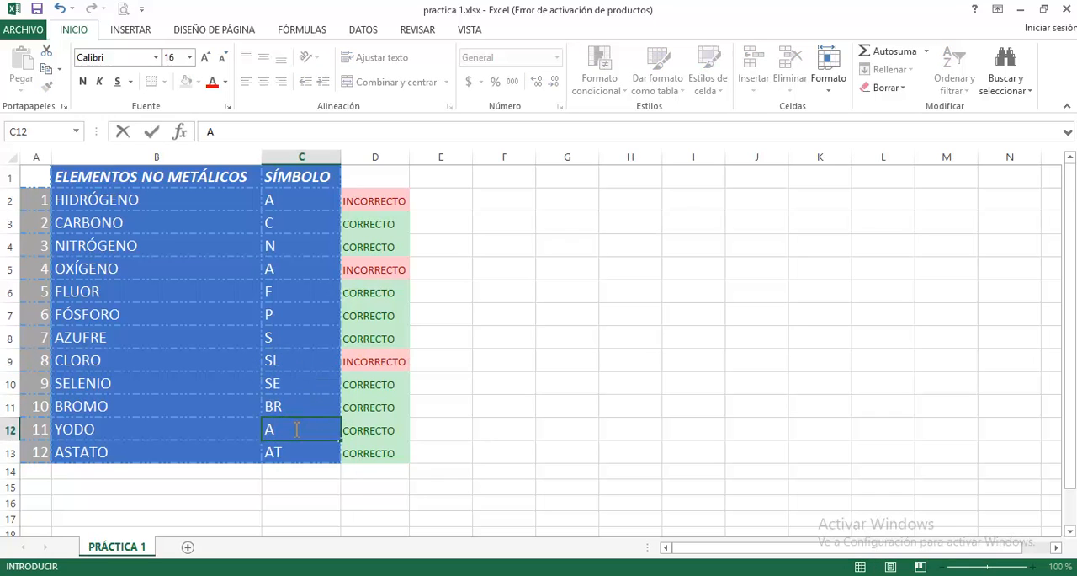
pyautogui.press('Return')
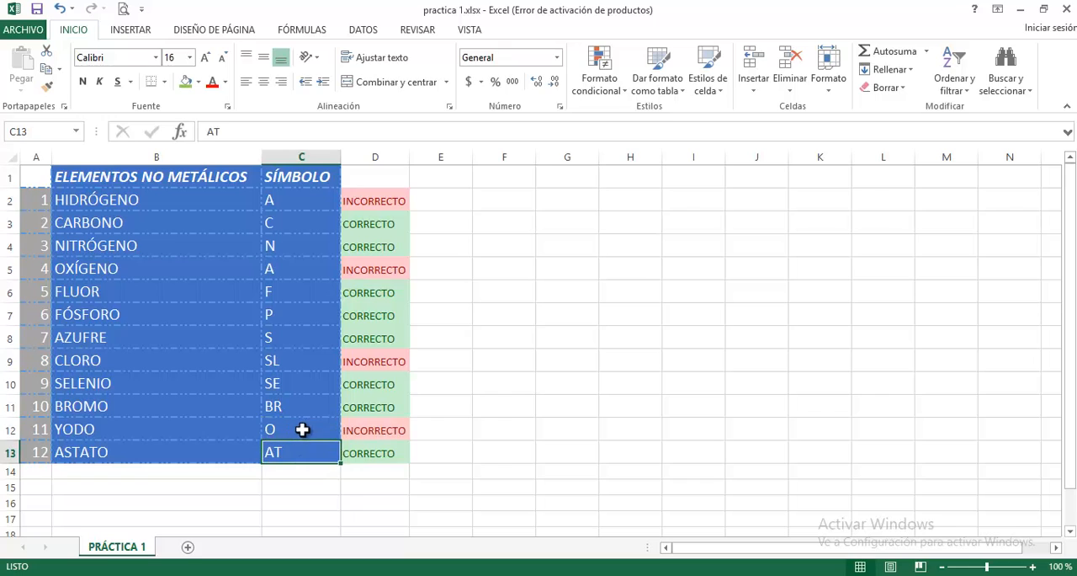